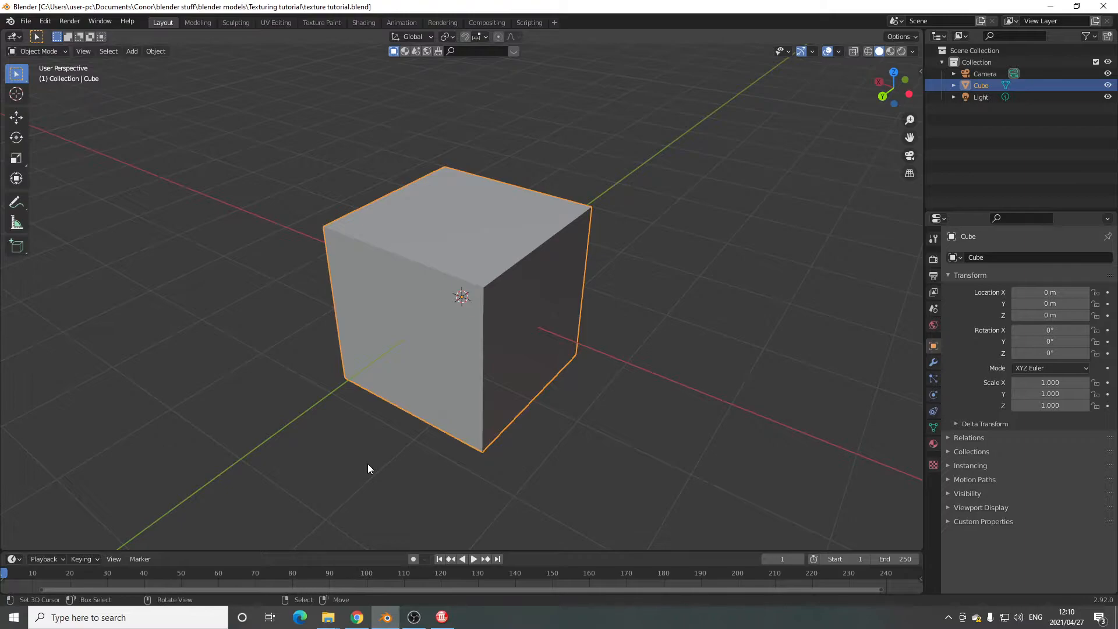
Step: Look at the LilySurfaceScraper GitHub page in Chrome and return to Blender
click(357, 617)
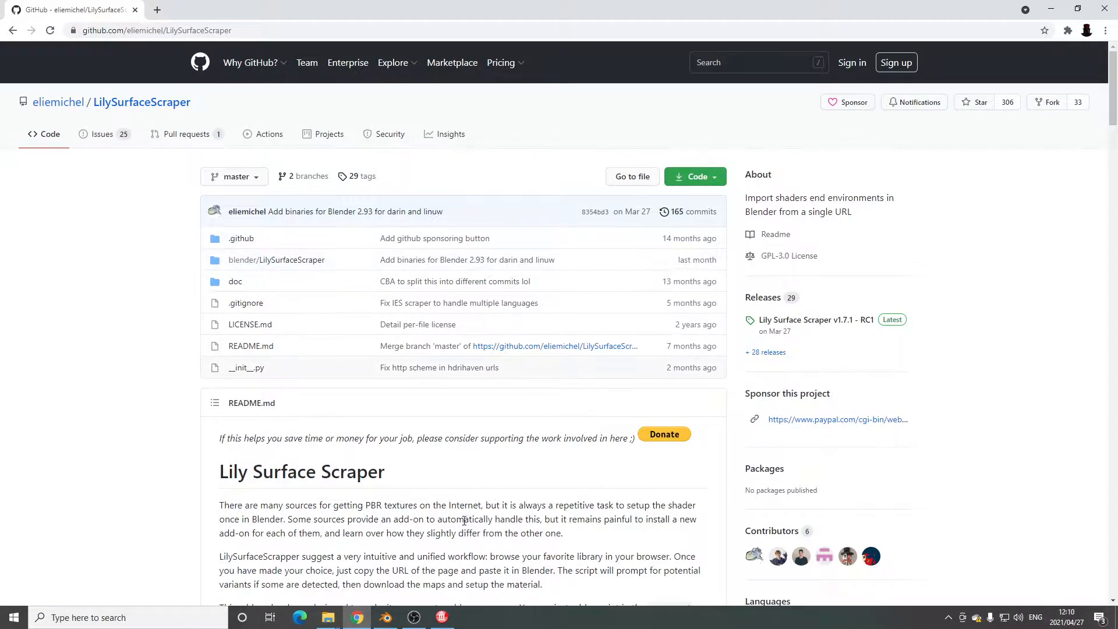
click(389, 621)
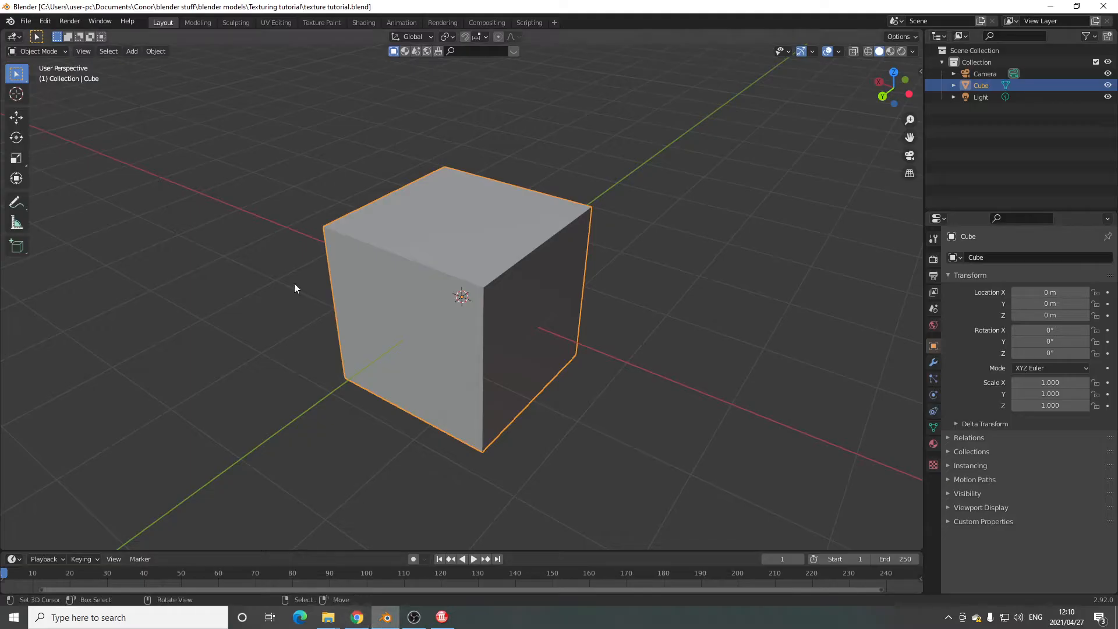
click(45, 21)
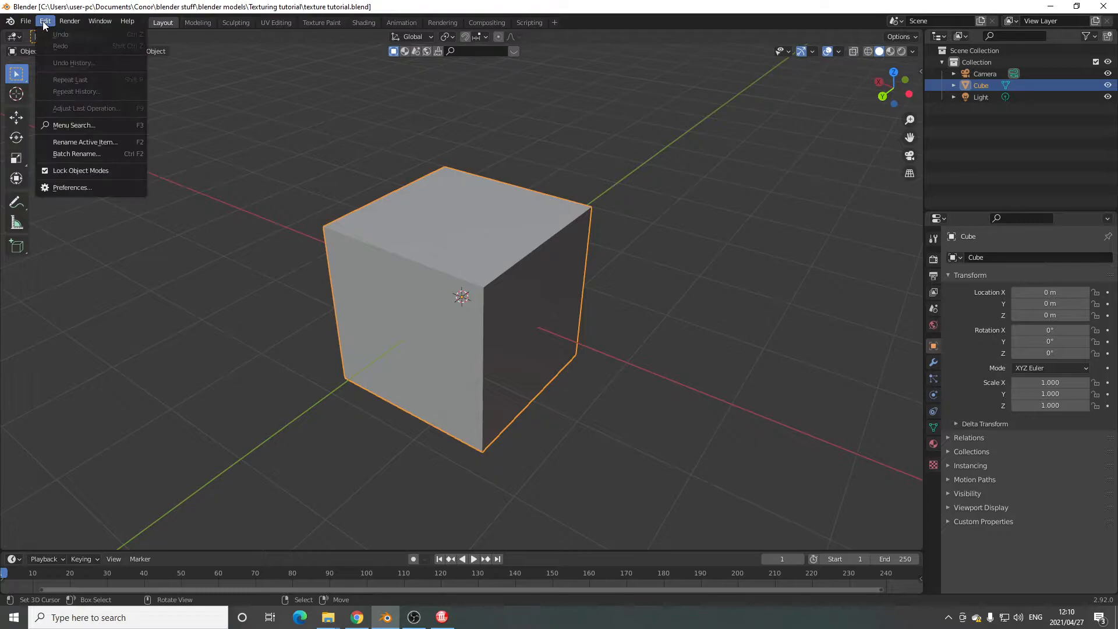
click(82, 186)
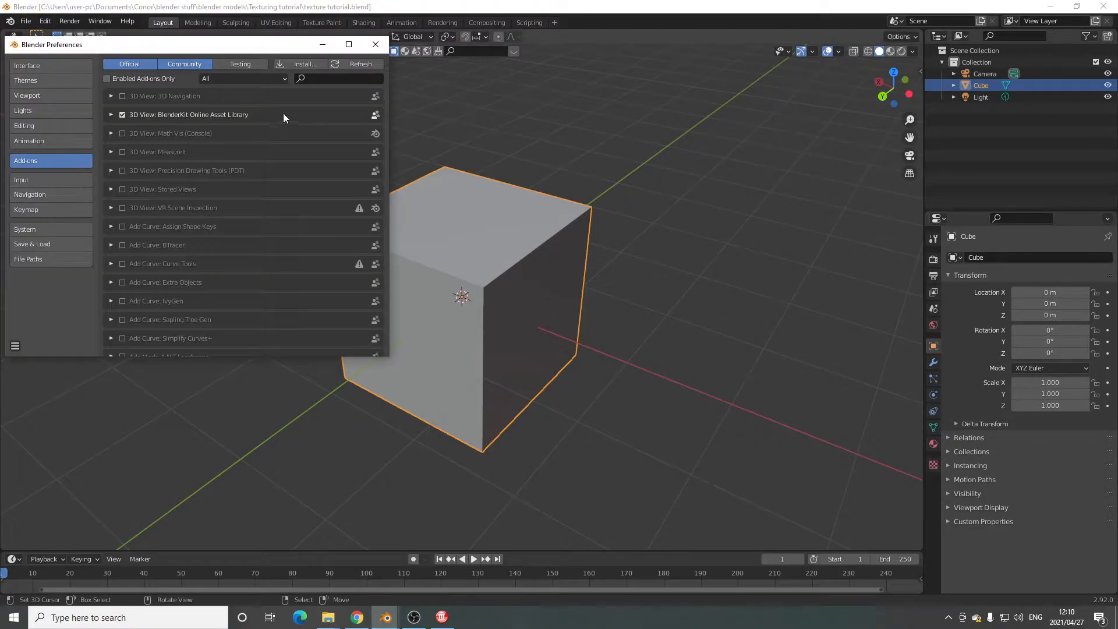
click(300, 64)
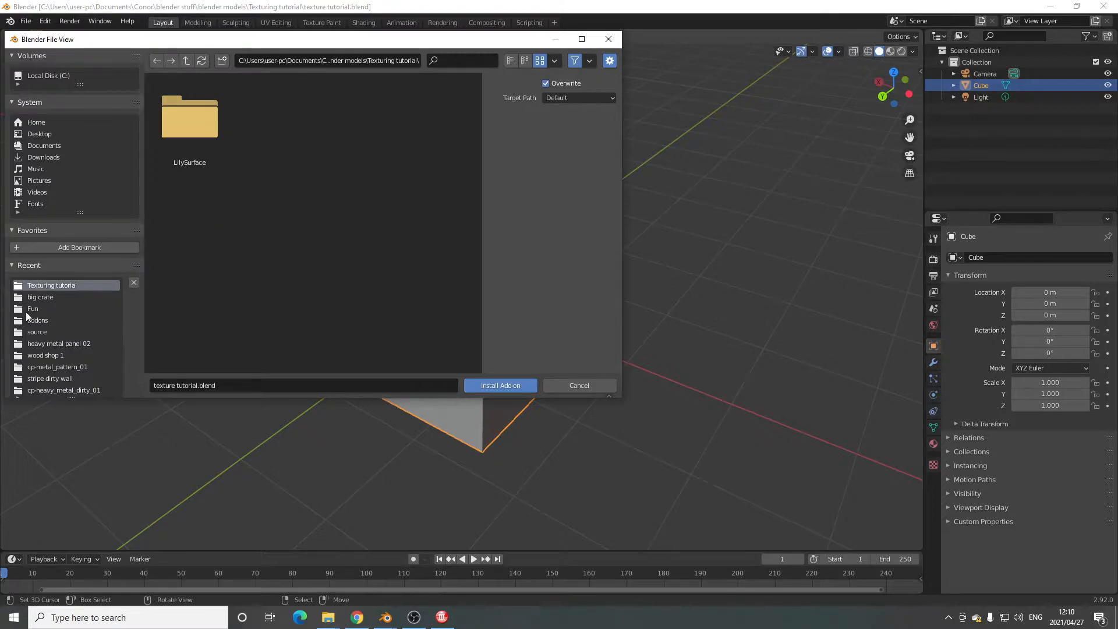
click(578, 384)
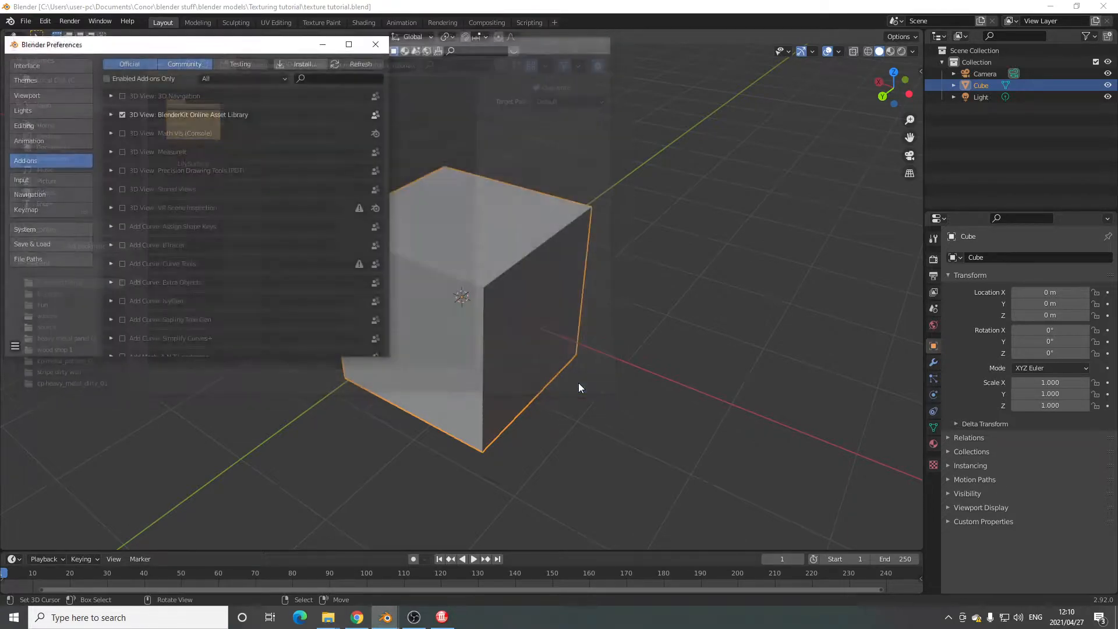
click(374, 46)
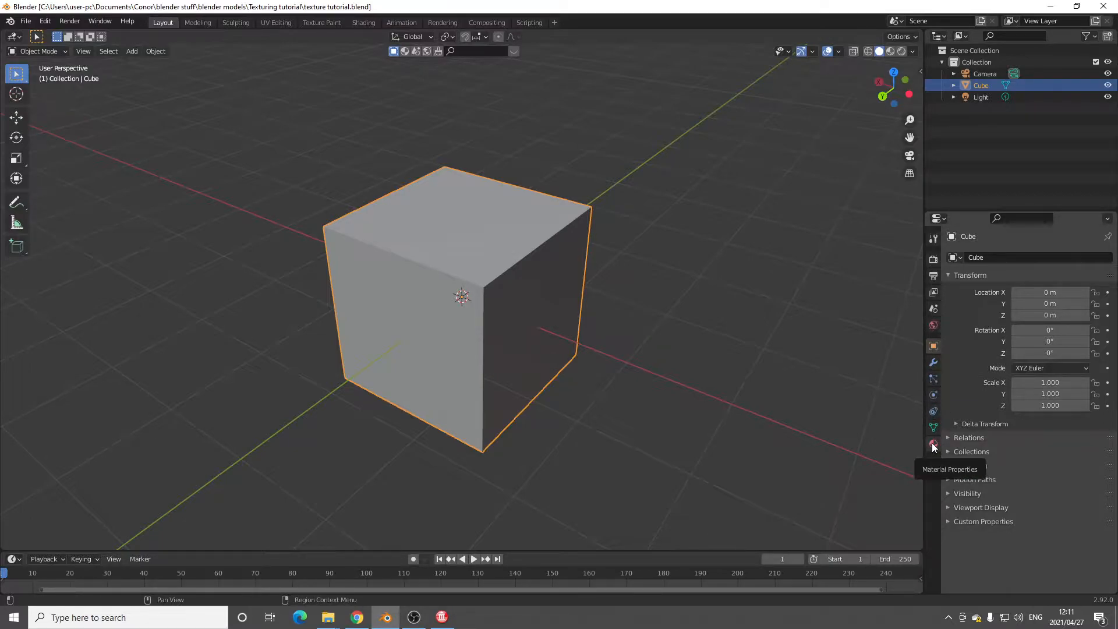
Step: Save the file and open the Texture Haven site from the Lily Surface Scraper section of the cube's material properties
key(ctrl+s)
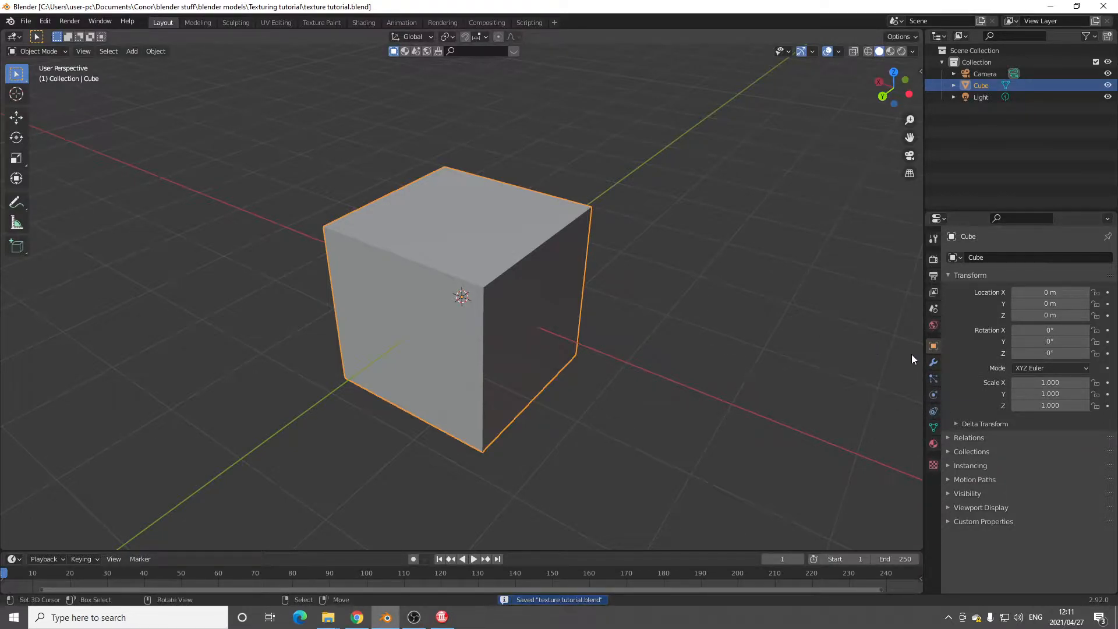
click(934, 443)
scroll(1010, 441, down, 4)
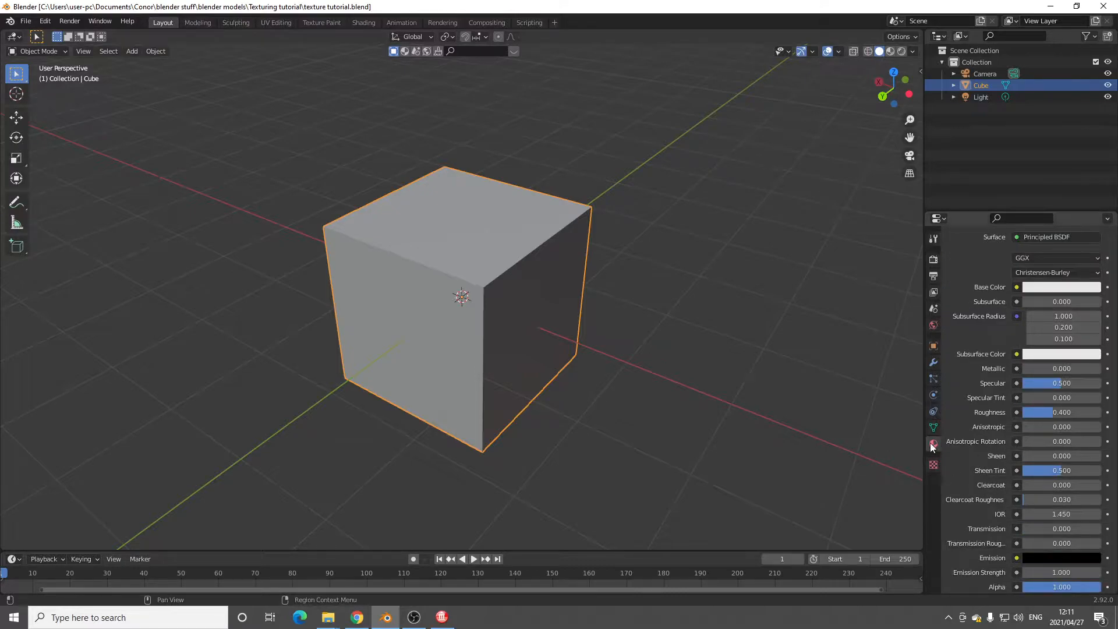
scroll(980, 430, down, 10)
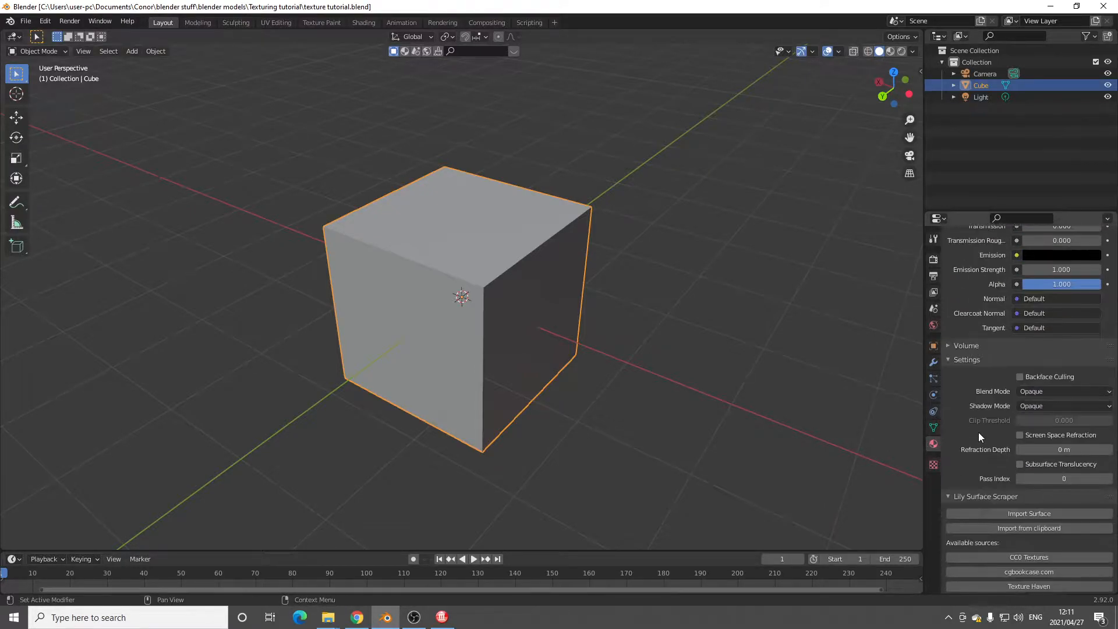
scroll(981, 427, down, 3)
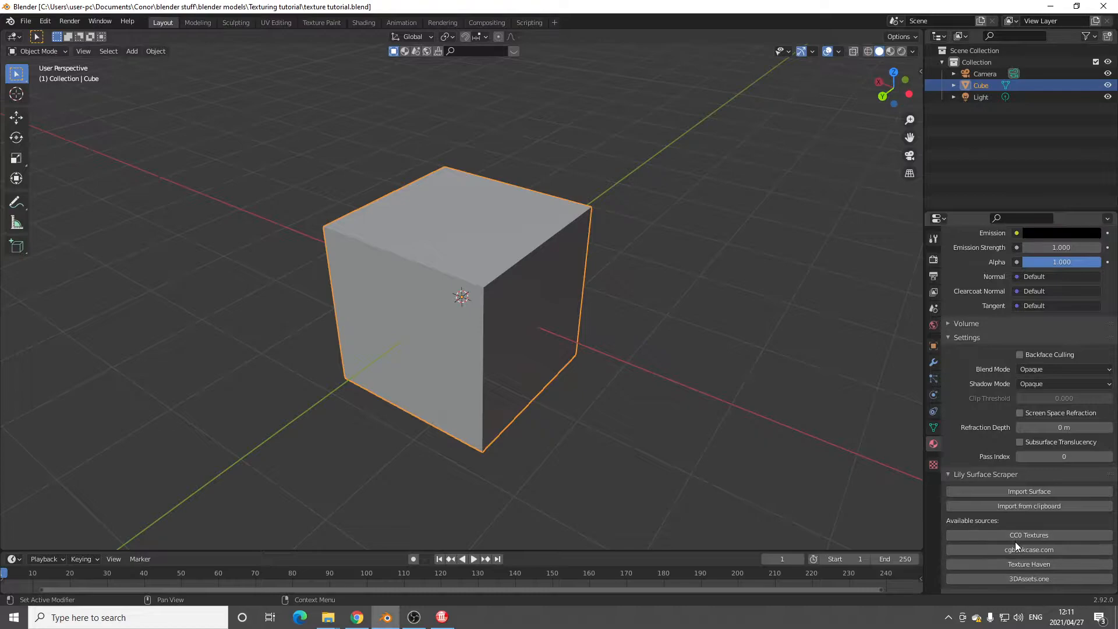
click(1005, 542)
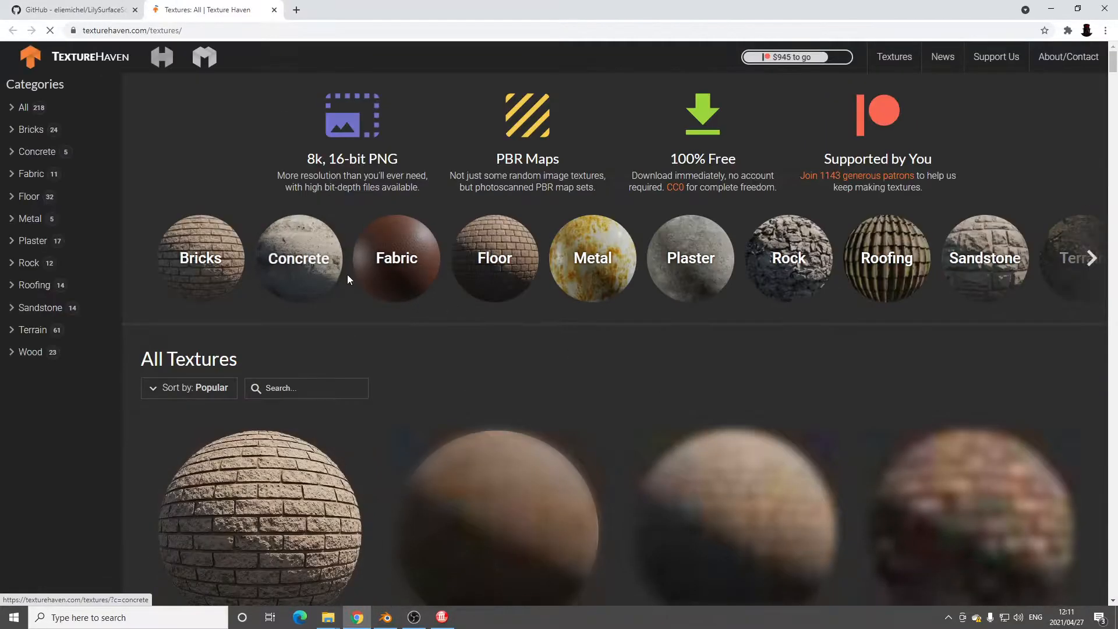
Step: Open the brick_floor_003 texture page on Texture Haven and copy its URL
scroll(675, 326, down, 3)
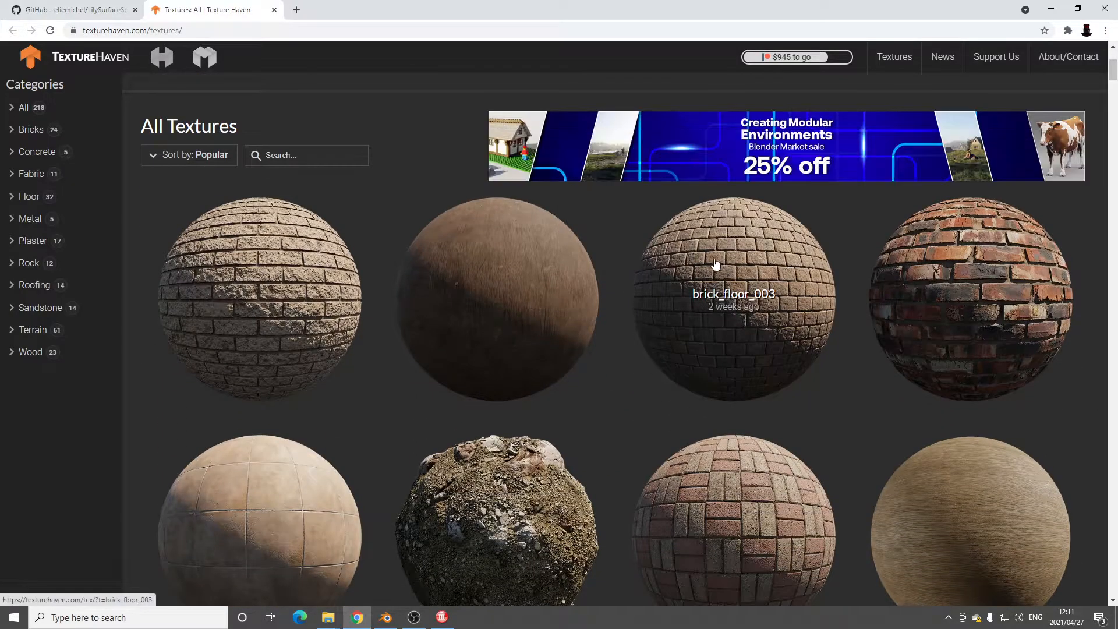
click(730, 292)
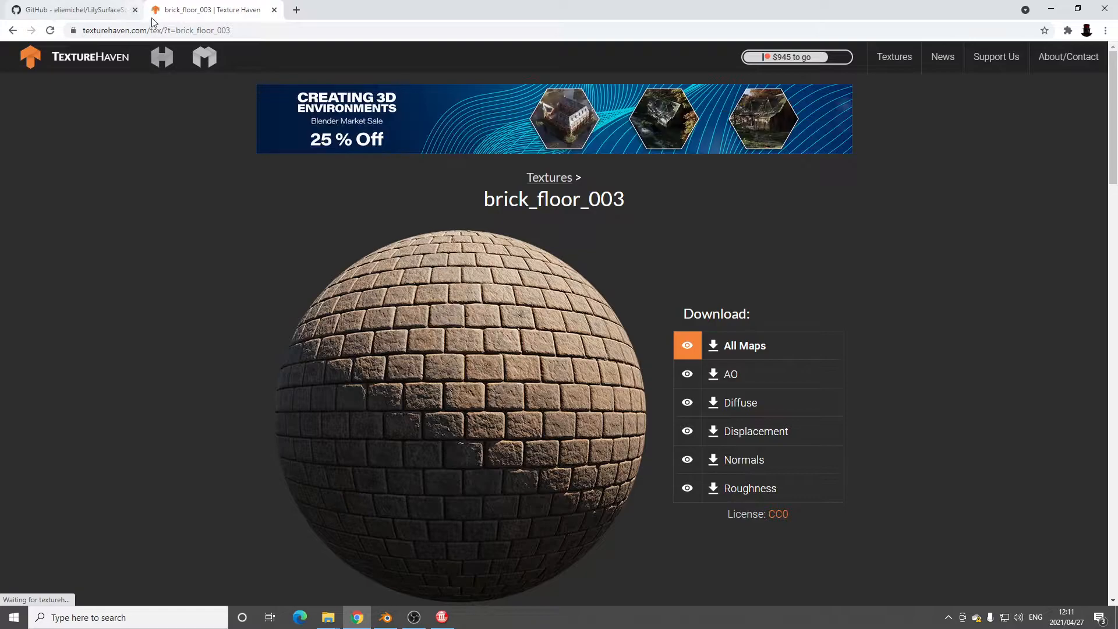
click(150, 31)
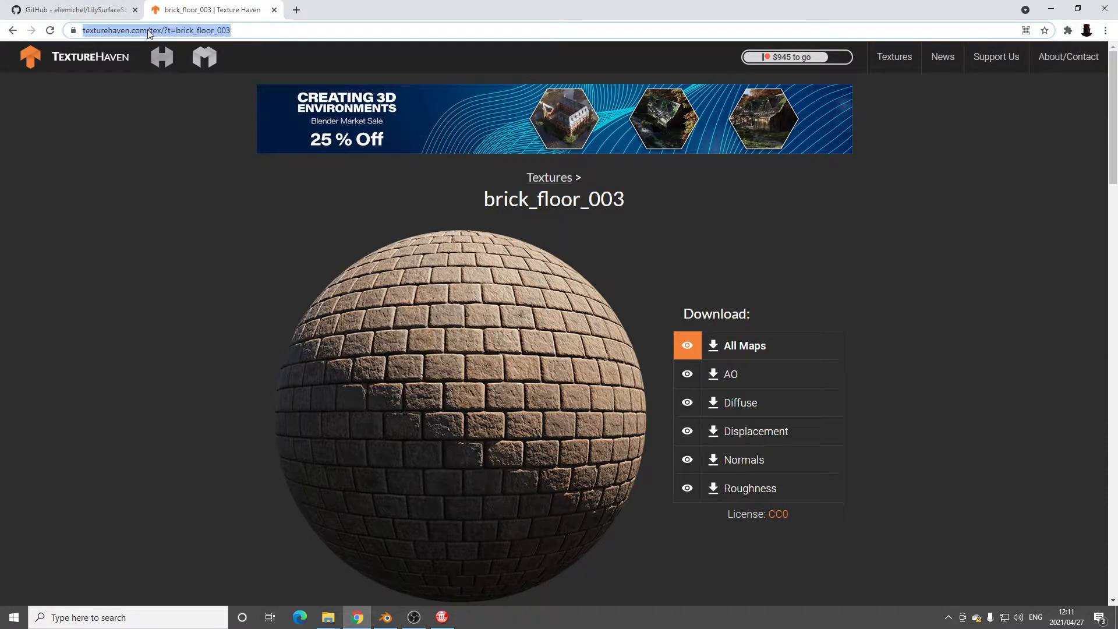
Step: Switch back to Blender and start a Lily Surface Scraper surface import with the copied brick_floor_003 URL
click(386, 617)
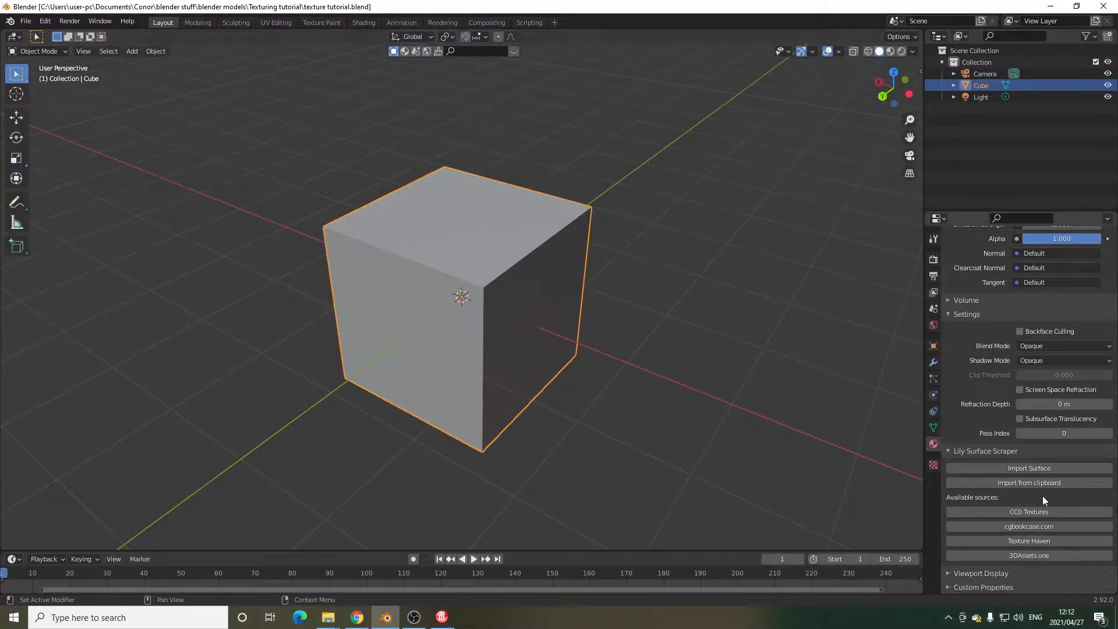
click(1007, 470)
click(1016, 491)
key(ctrl+v)
click(999, 505)
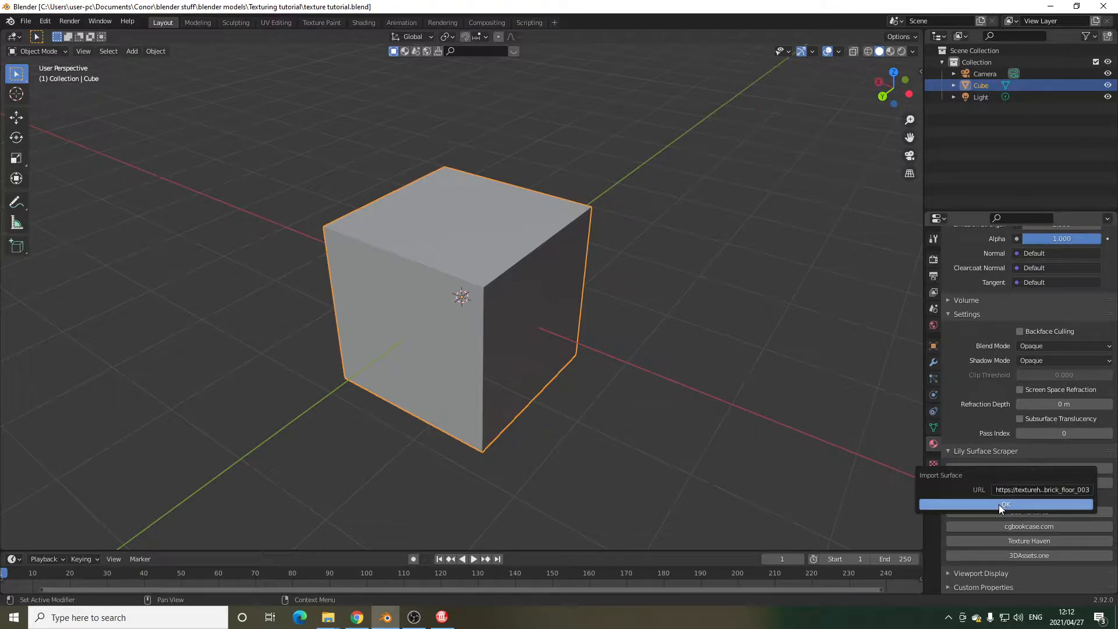
Step: Choose the 2k JPG 8.1 MB variant of the texture and import it onto the cube
click(998, 524)
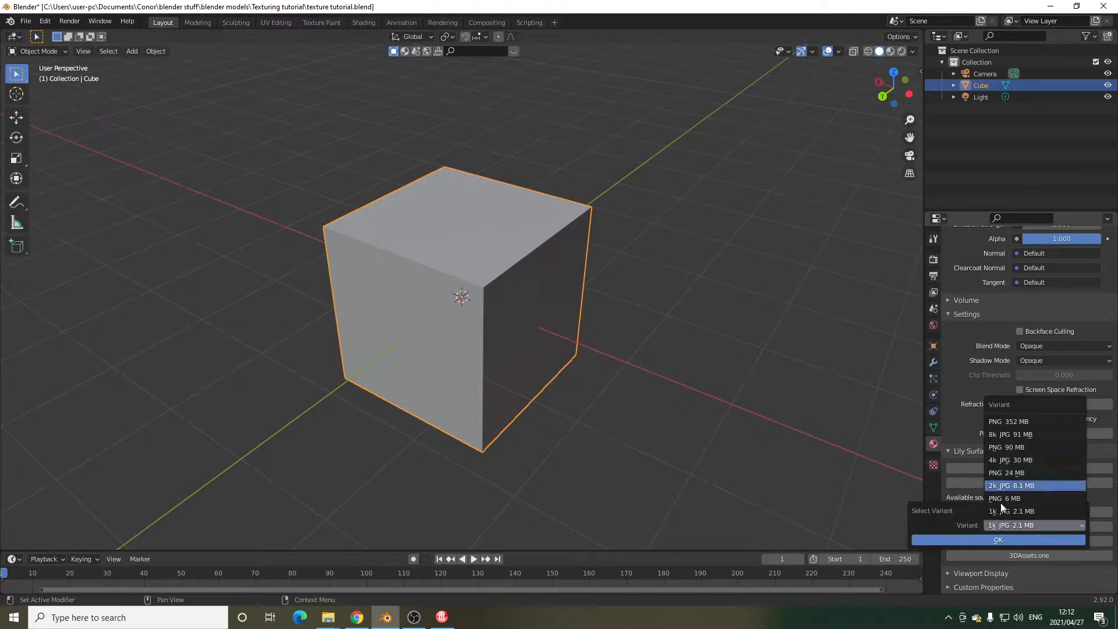
click(1035, 511)
click(1010, 526)
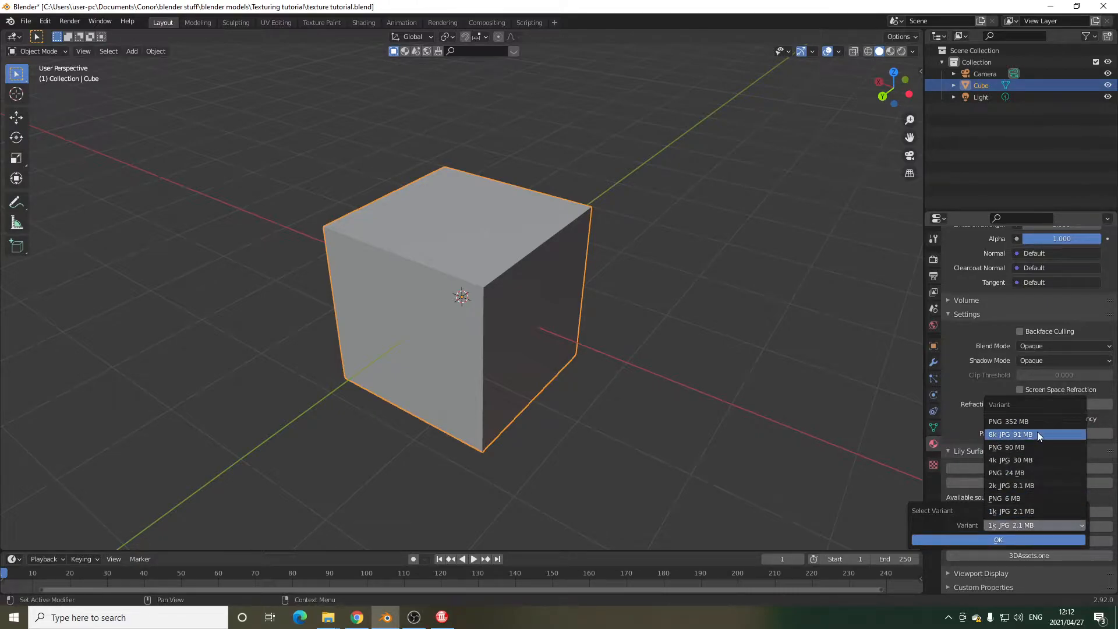
click(1047, 524)
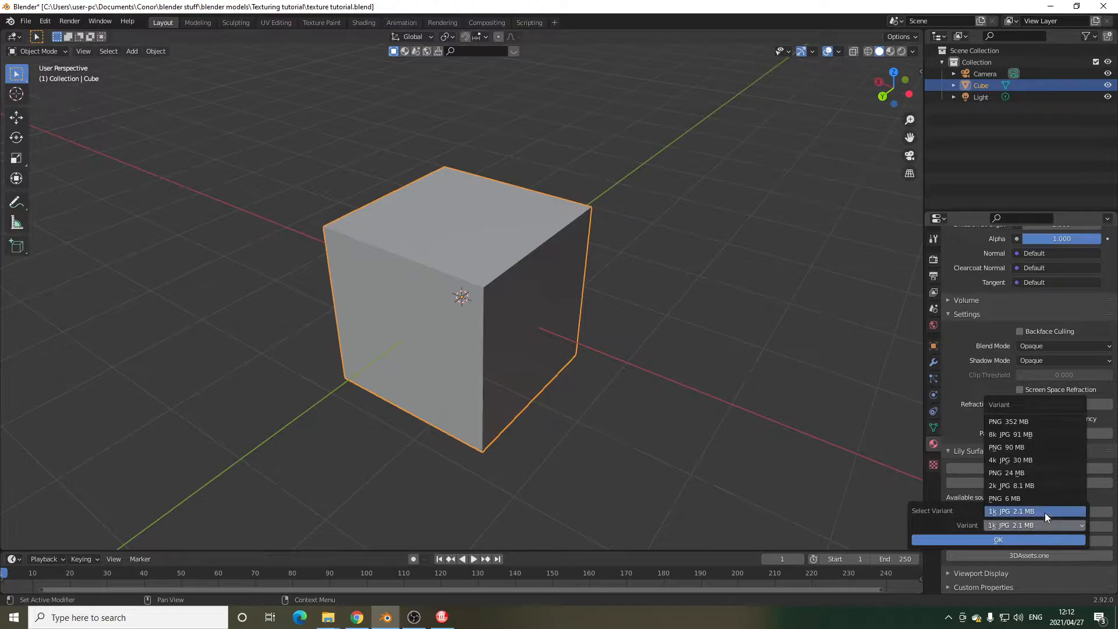
click(1027, 486)
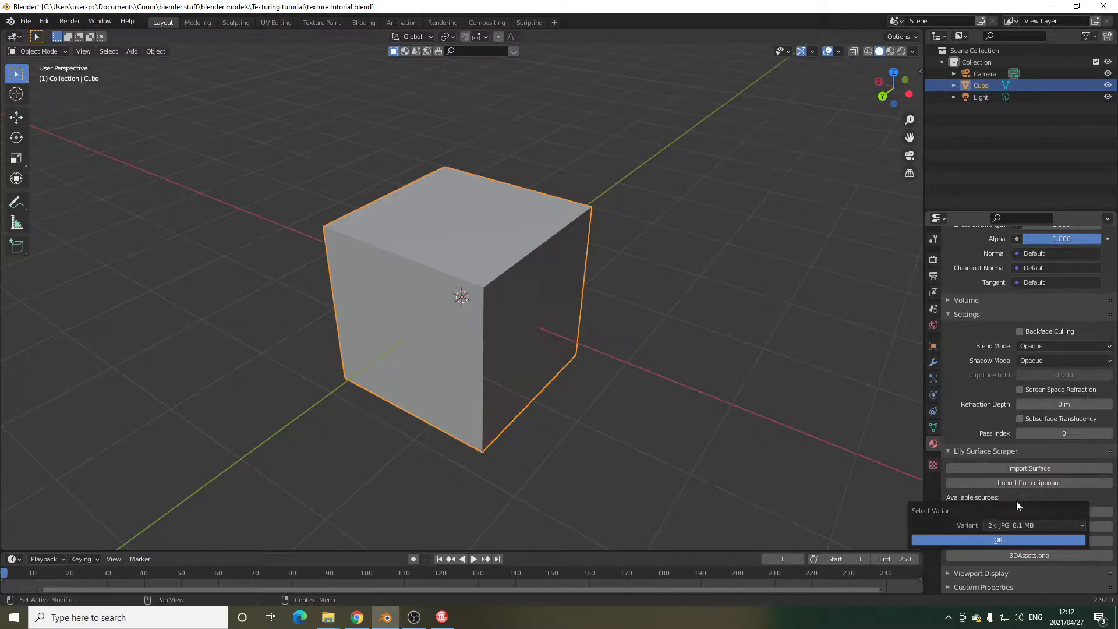
click(995, 540)
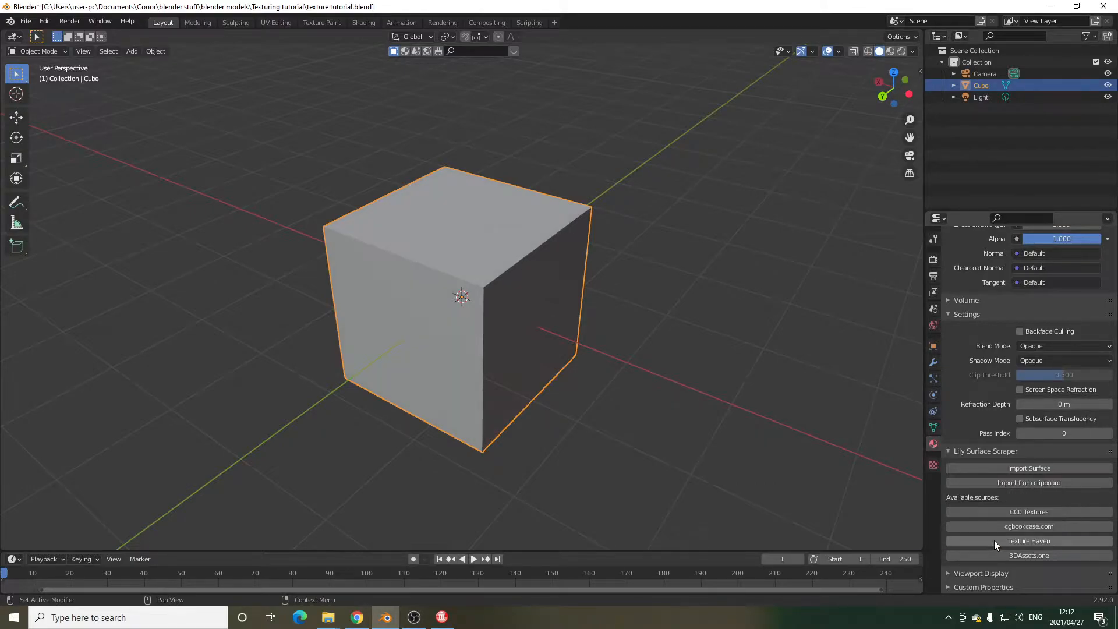
Step: Show the textured cube in Material Preview shading, check its brick surface and save the file
shift+right_click(622, 348)
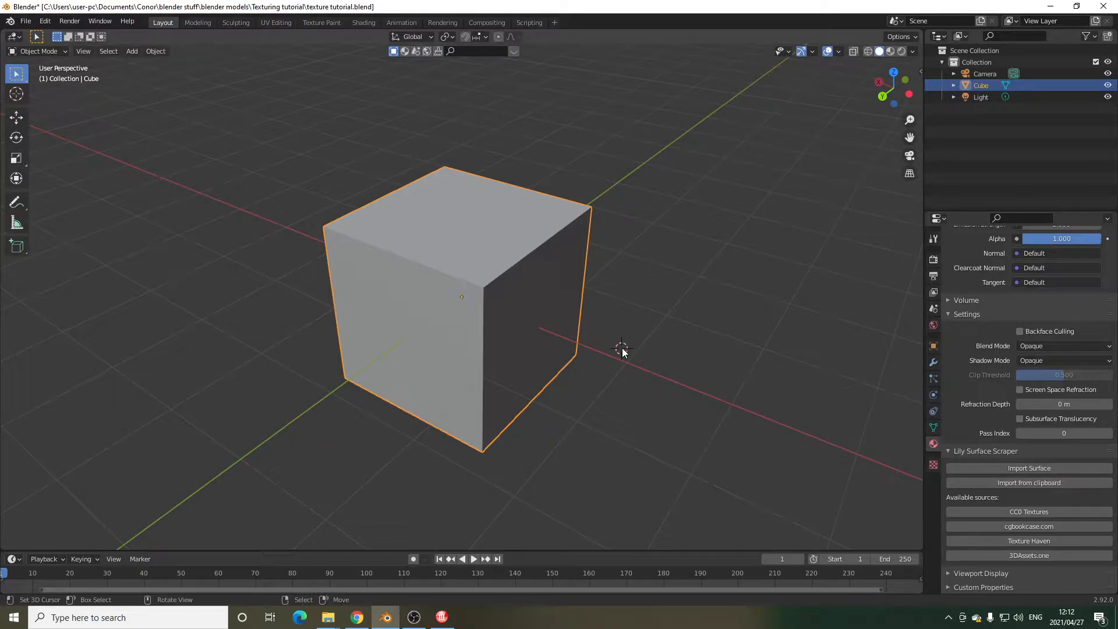
middle_drag(564, 306, 472, 303)
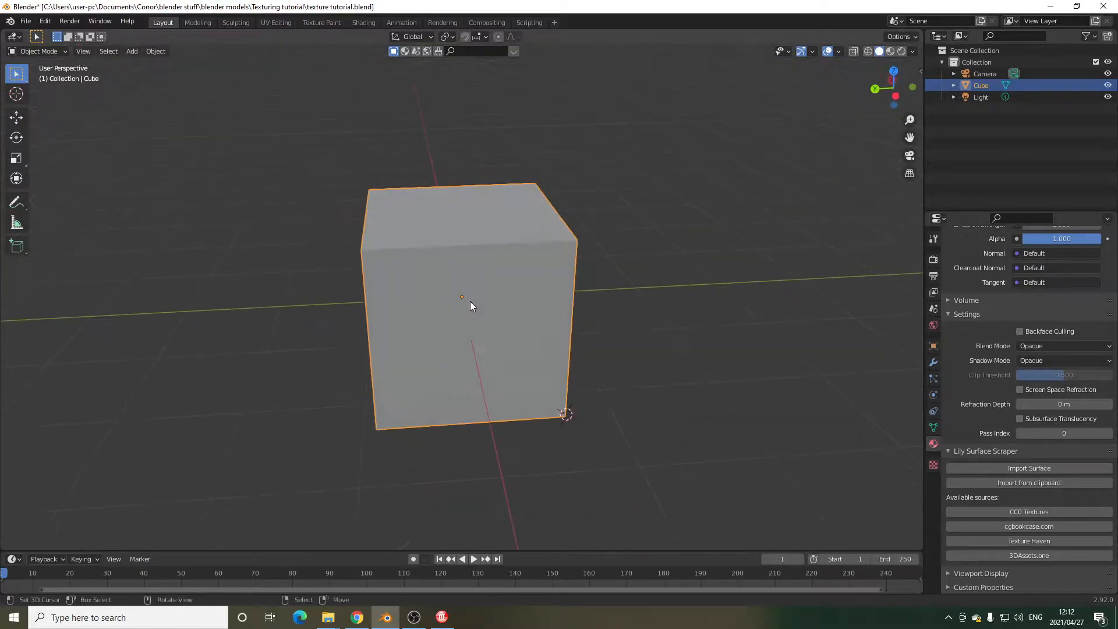
scroll(560, 297, down, 3)
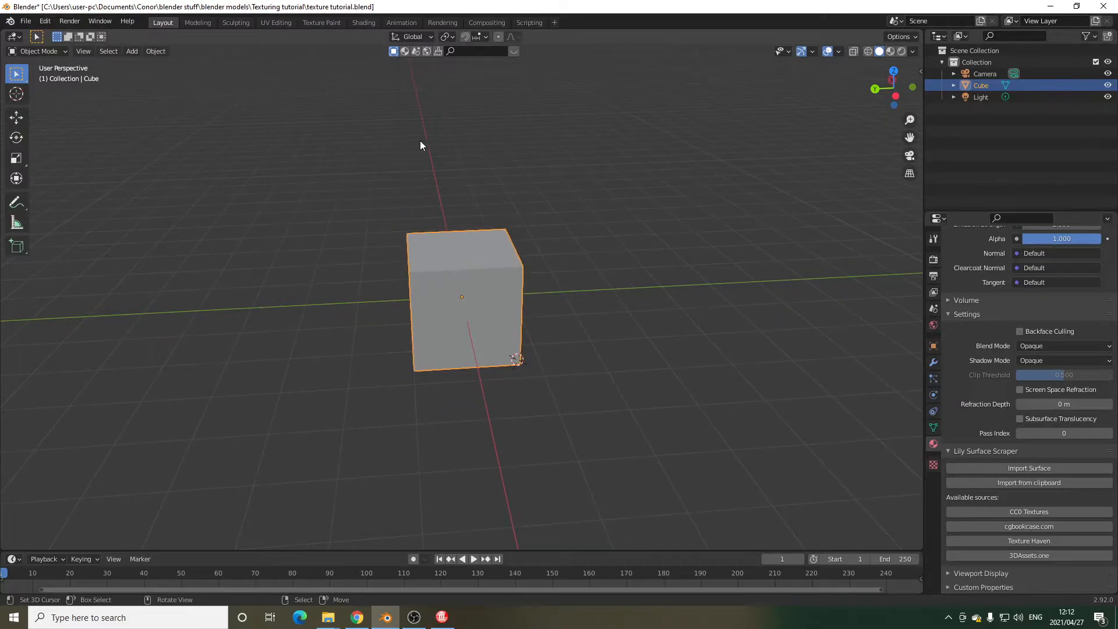
click(890, 51)
scroll(649, 283, up, 4)
middle_drag(648, 283, 355, 326)
scroll(356, 326, up, 4)
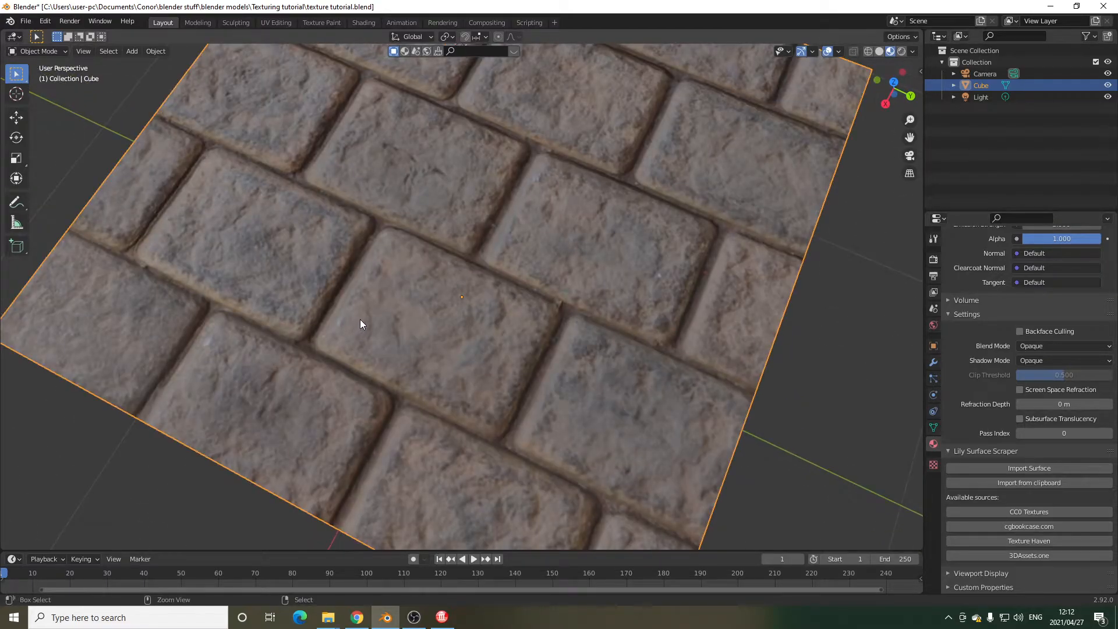
key(ctrl+s)
scroll(649, 326, down, 6)
middle_drag(638, 320, 566, 279)
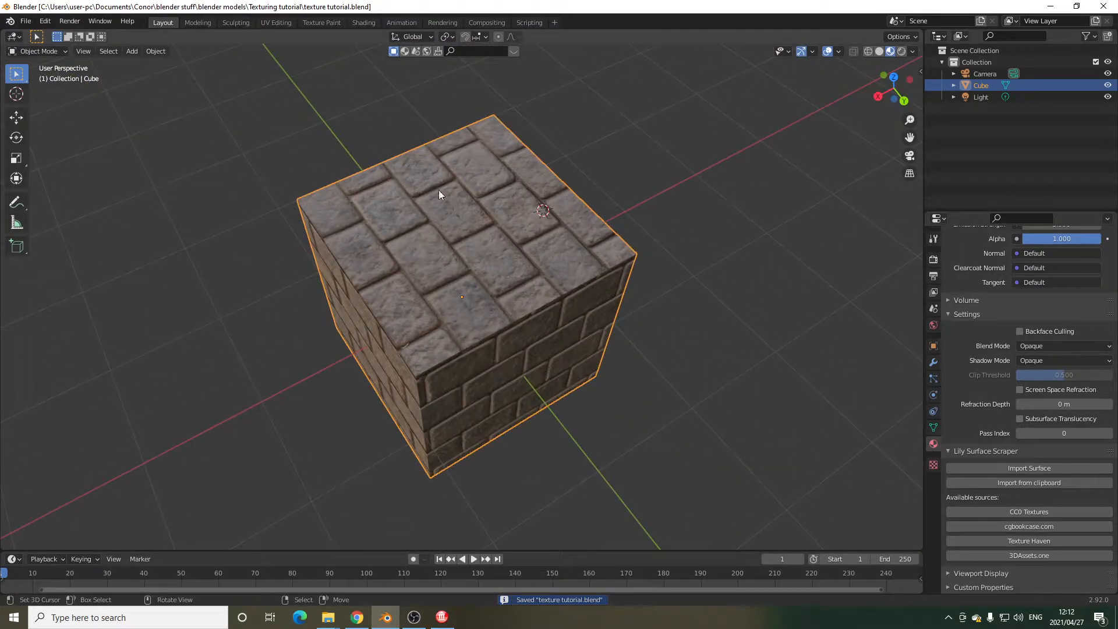
mouse_move(661, 166)
middle_down()
mouse_move(645, 178)
mouse_move(571, 180)
middle_up()
Step: Open the Shading workspace and examine the imported brick material's nodes and the textured cube
click(362, 22)
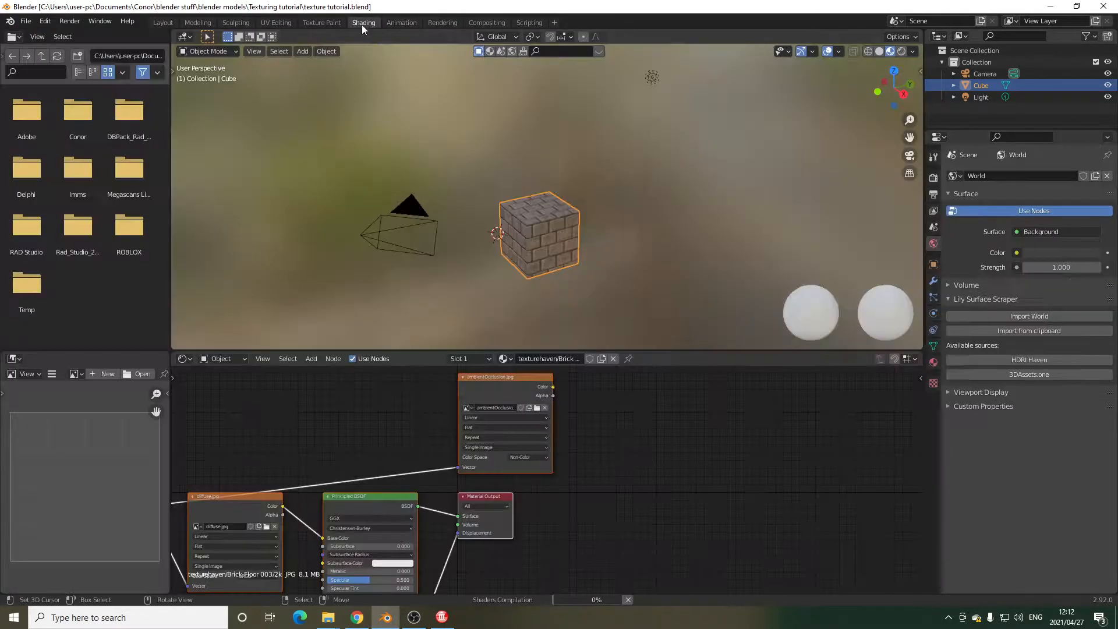
scroll(565, 289, up, 1)
scroll(568, 536, down, 6)
middle_drag(568, 542, 648, 411)
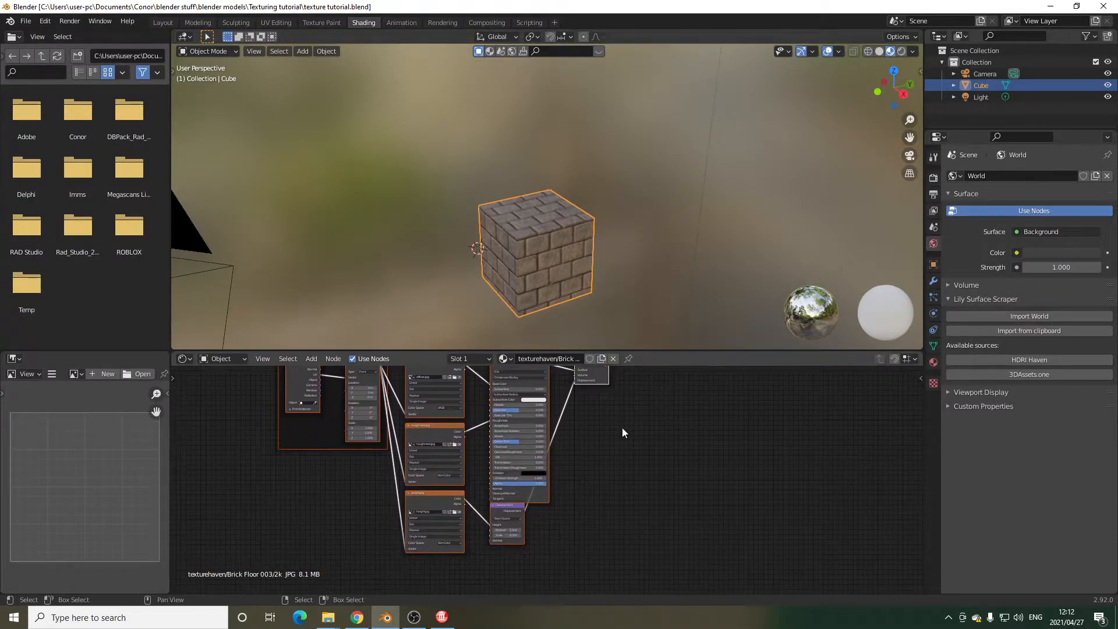
scroll(399, 480, up, 4)
scroll(411, 478, up, 1)
scroll(564, 332, up, 4)
middle_drag(564, 332, 577, 225)
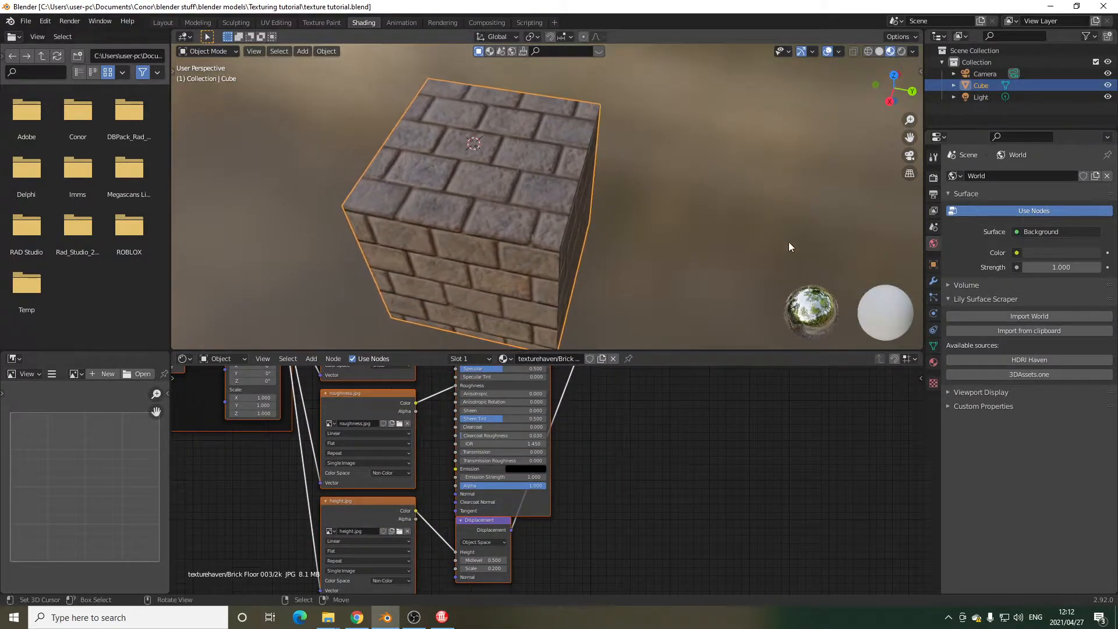
middle_drag(568, 166, 592, 241)
Step: Remap the UVs of the whole cube in Edit Mode so that every face covers the full texture square
key(Tab)
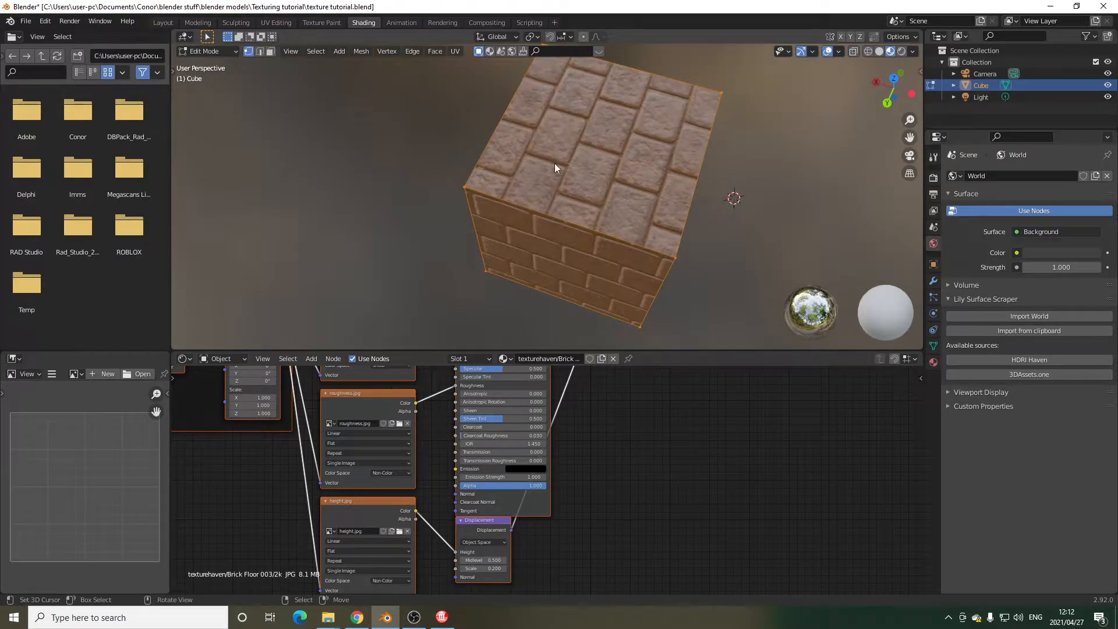
key(u)
click(544, 222)
middle_drag(557, 218, 675, 294)
Step: In the UV Editing workspace, show the cube in Material Preview and scale all its UVs to about half size
click(276, 22)
scroll(373, 228, down, 10)
key(a)
scroll(898, 51, down, 4)
scroll(907, 50, down, 2)
click(892, 52)
scroll(584, 259, up, 3)
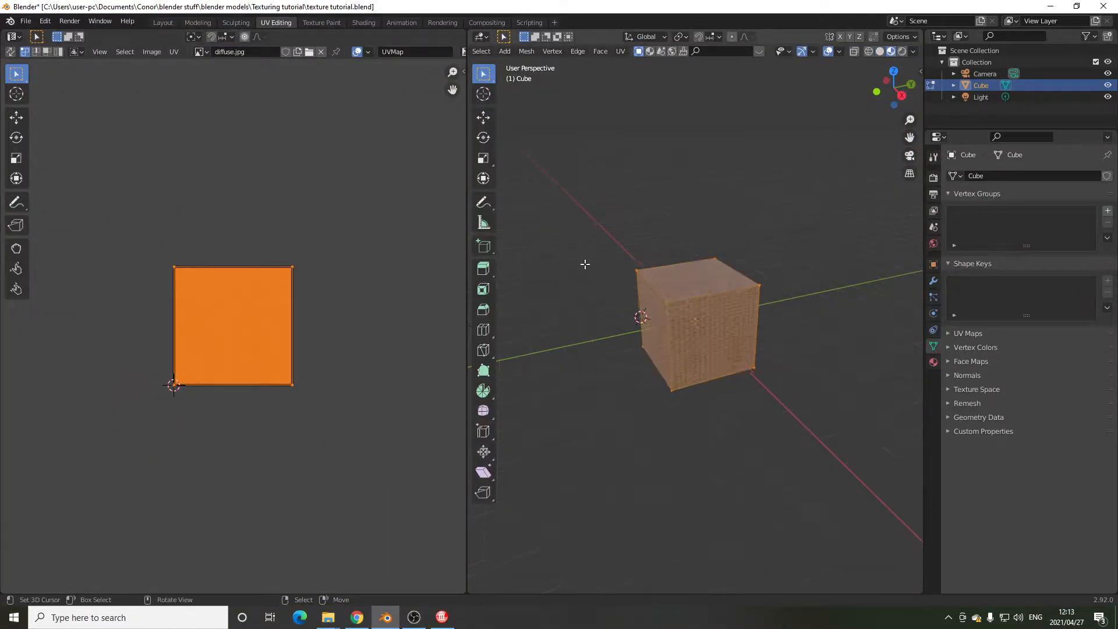
scroll(584, 259, up, 3)
middle_drag(585, 260, 589, 315)
key(s)
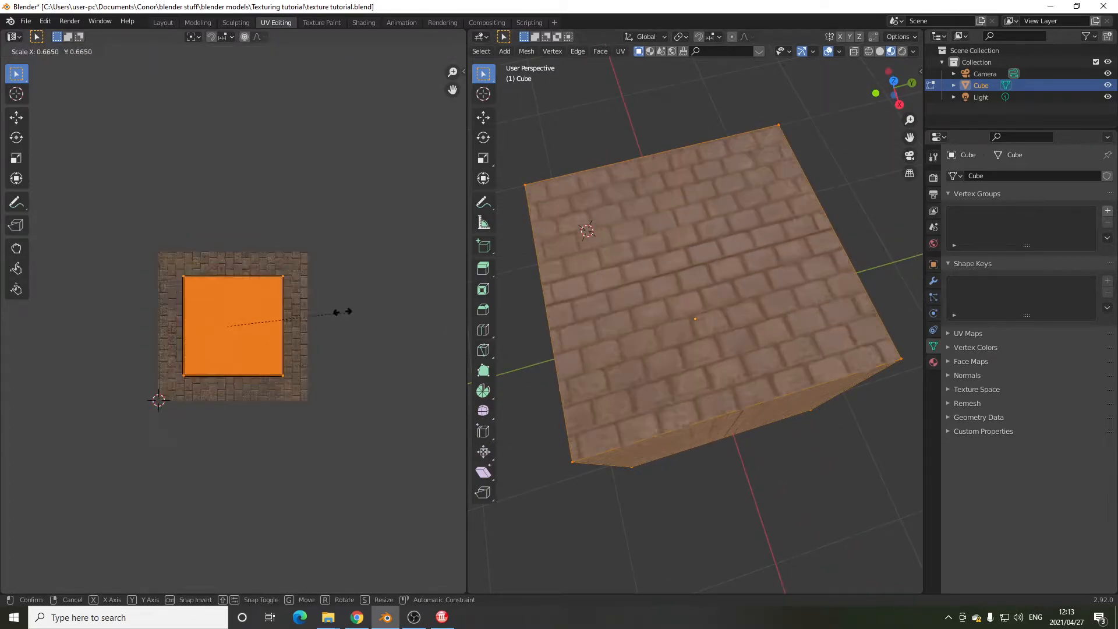
click(312, 307)
Step: Return to the Layout workspace in Object Mode and inspect the brick cube in Rendered shading
click(903, 51)
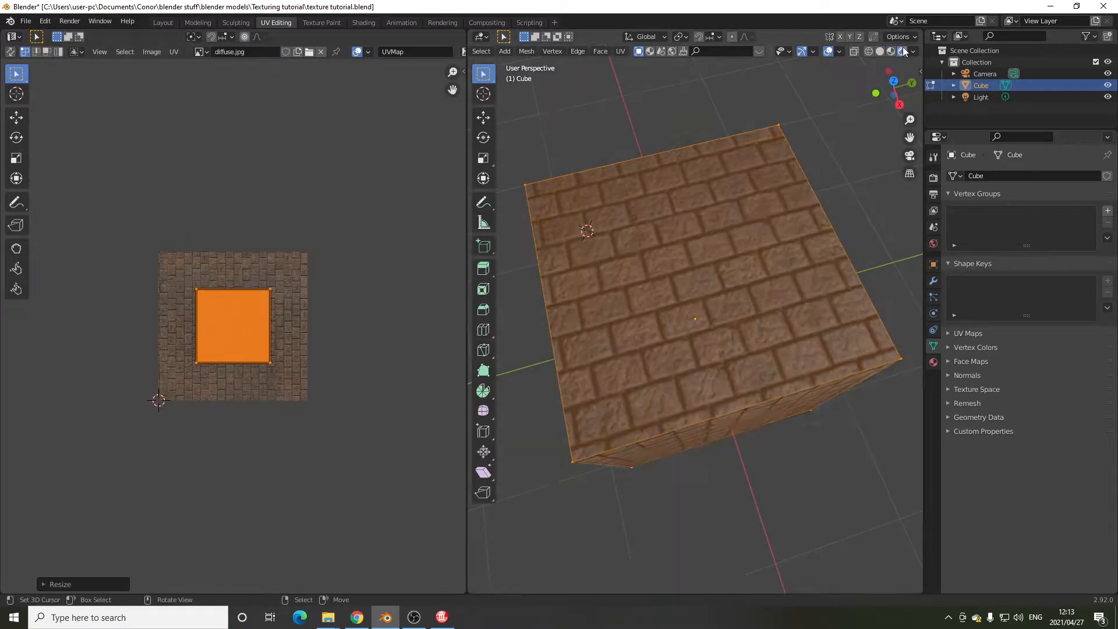
click(163, 22)
key(Tab)
middle_drag(556, 169, 795, 123)
click(901, 51)
mouse_move(632, 108)
middle_down()
mouse_move(736, 163)
mouse_move(767, 154)
middle_up()
scroll(737, 163, up, 4)
scroll(767, 155, down, 2)
middle_drag(727, 200, 700, 200)
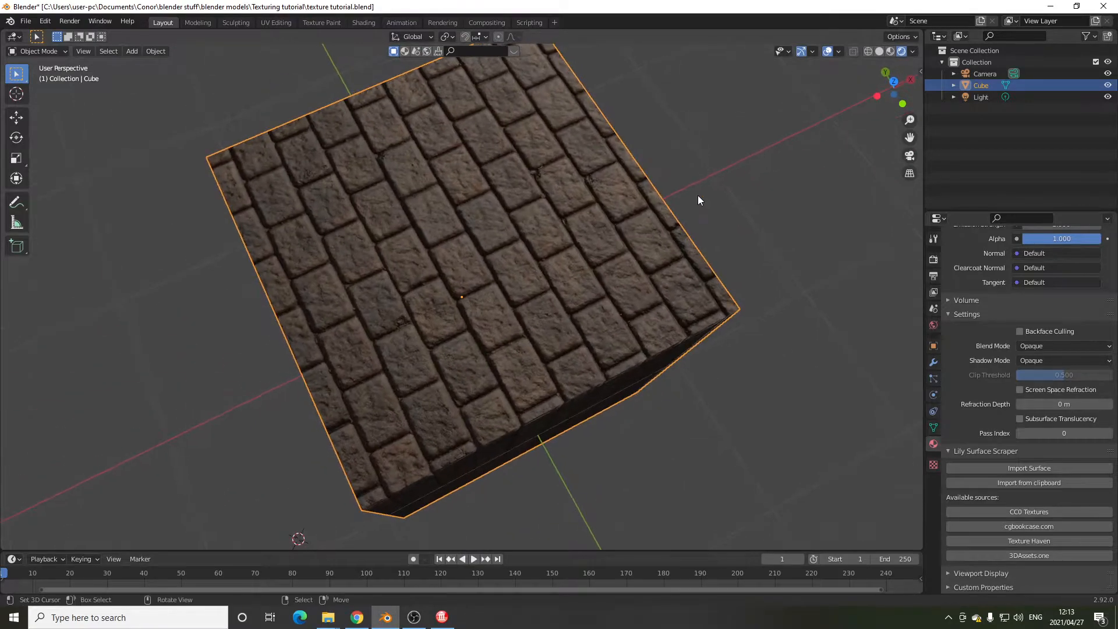
Step: Set the scene's render engine to Cycles and view the cube at an angle
scroll(965, 285, up, 1)
click(934, 259)
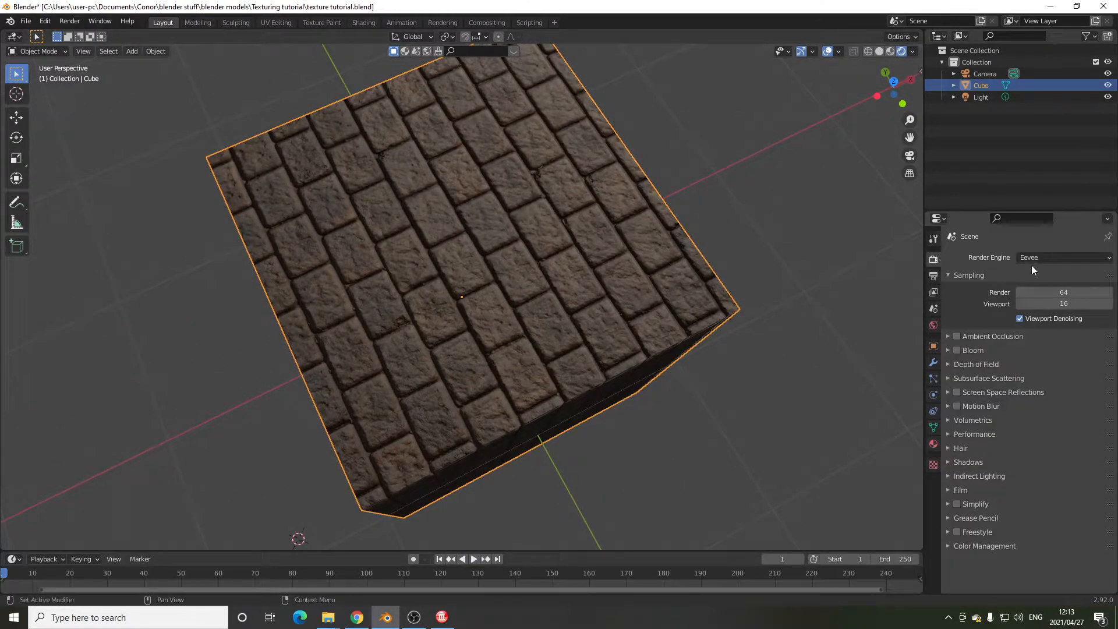
click(1071, 257)
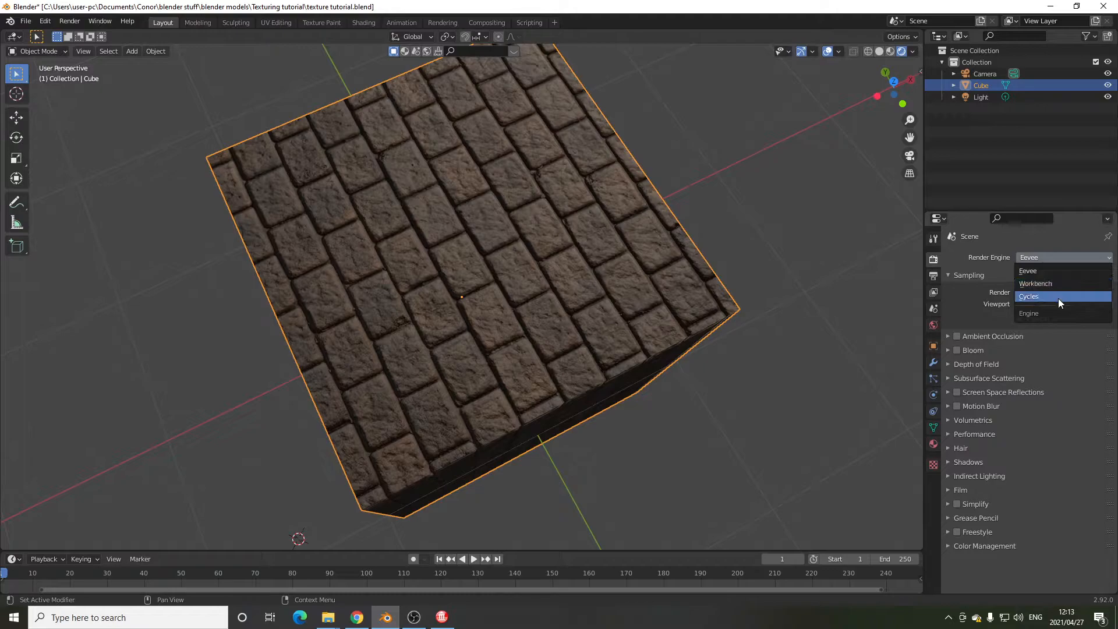
click(1058, 298)
middle_drag(845, 262, 742, 244)
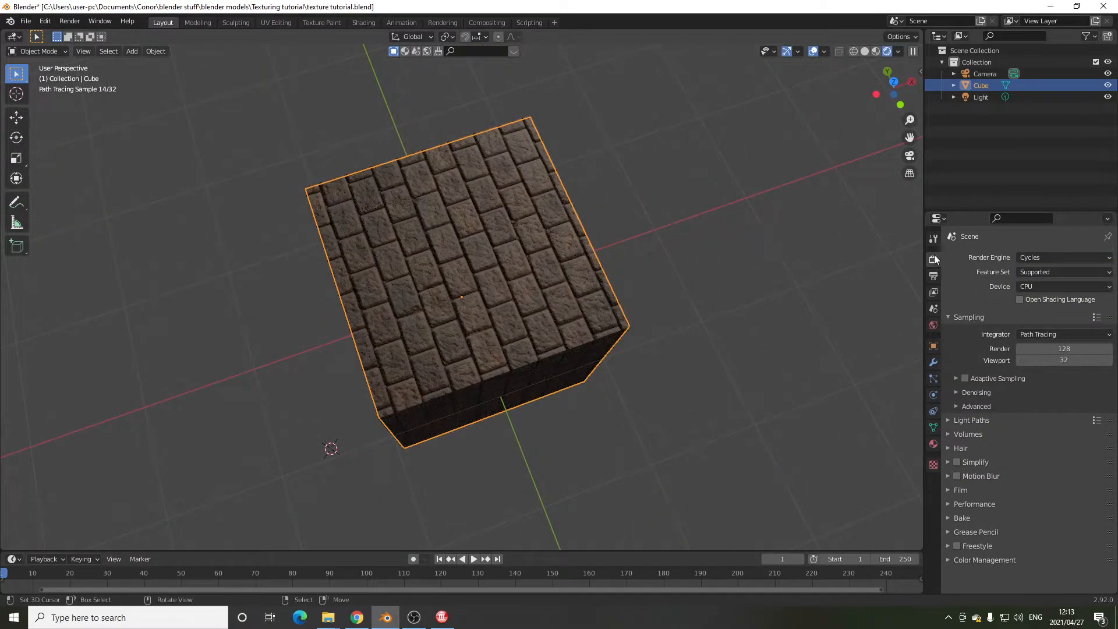
click(1055, 257)
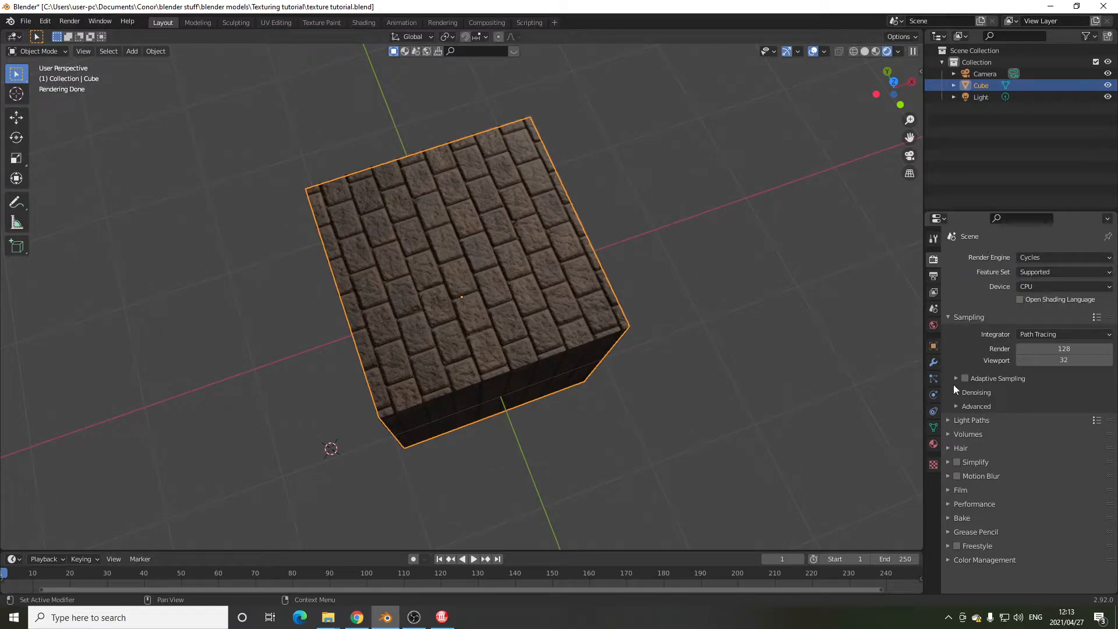
Step: Try the Displacement Only and Bump Only methods in the brick material's surface settings and return to Displacement and Bump
click(933, 445)
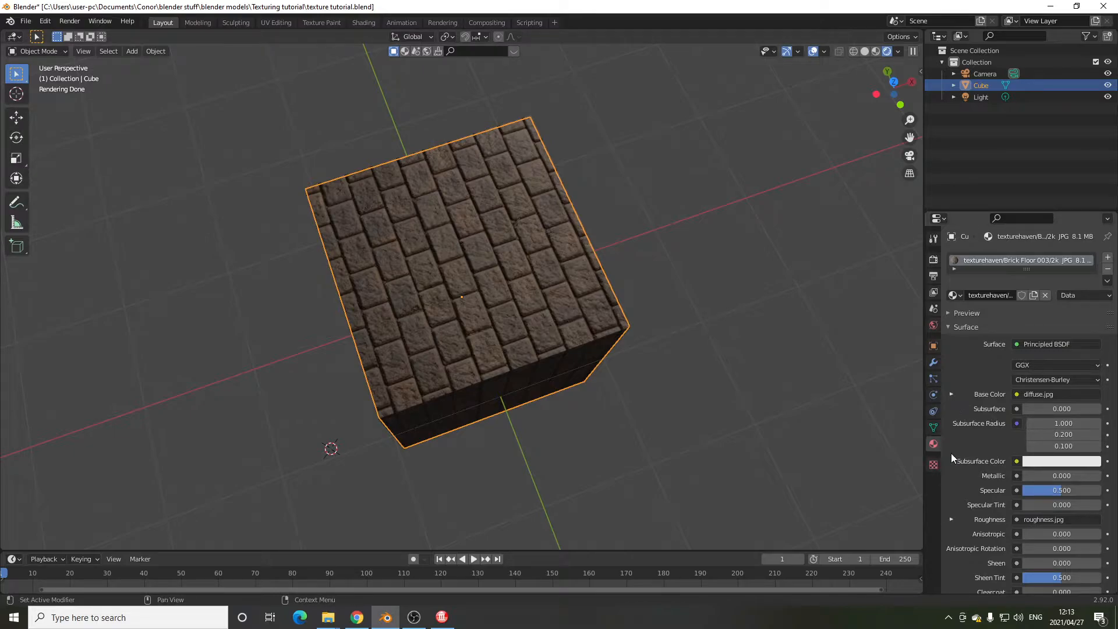
scroll(967, 445, down, 1)
scroll(966, 445, down, 12)
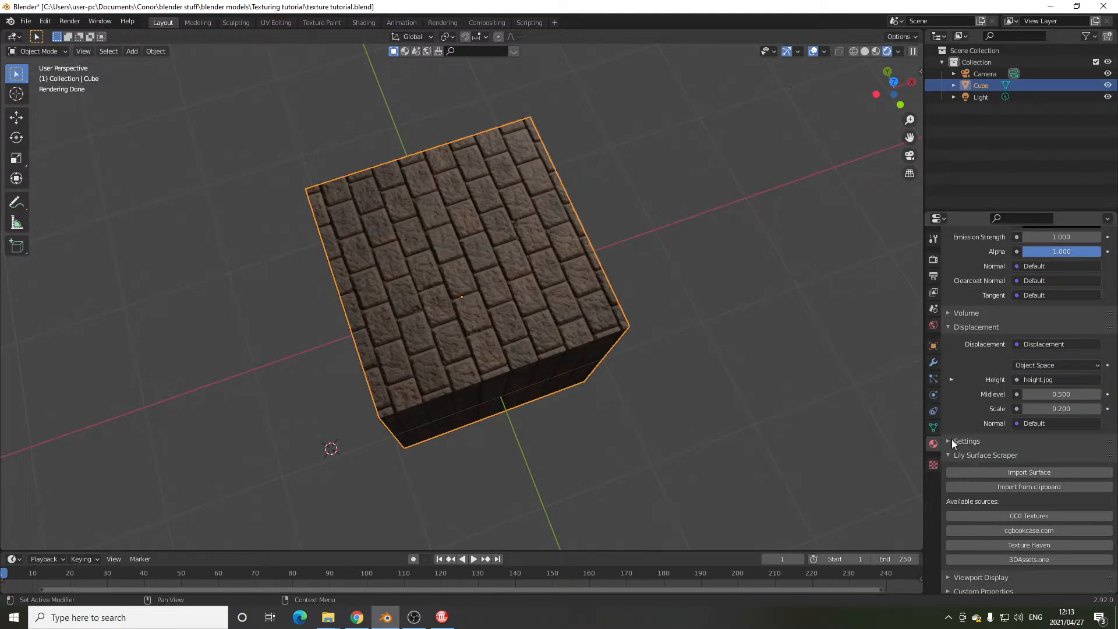
click(952, 441)
scroll(1068, 457, down, 2)
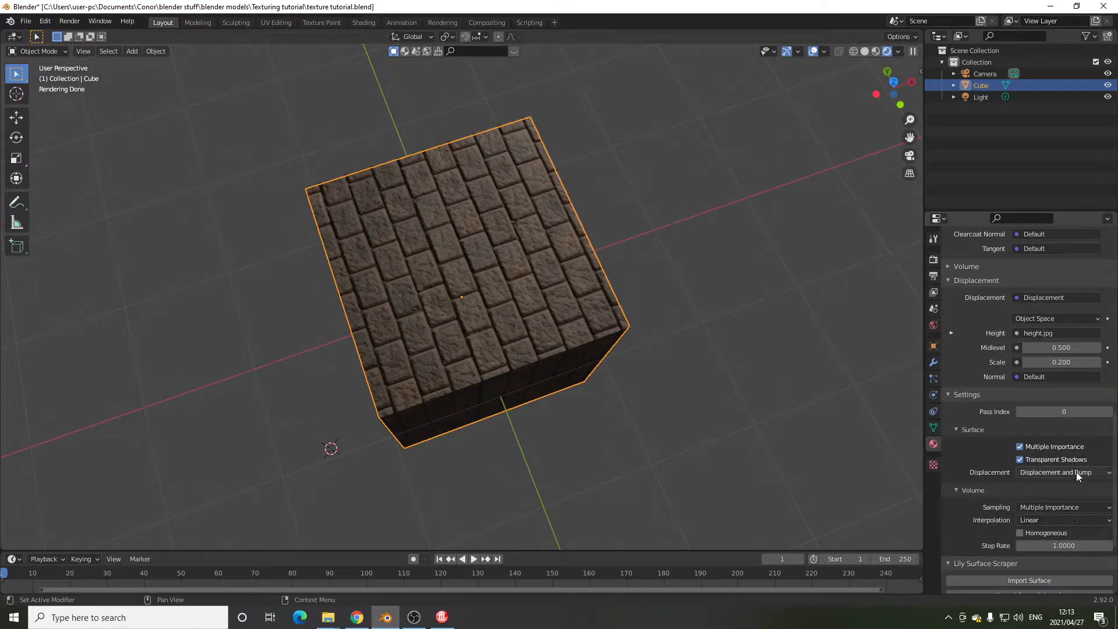
click(1080, 473)
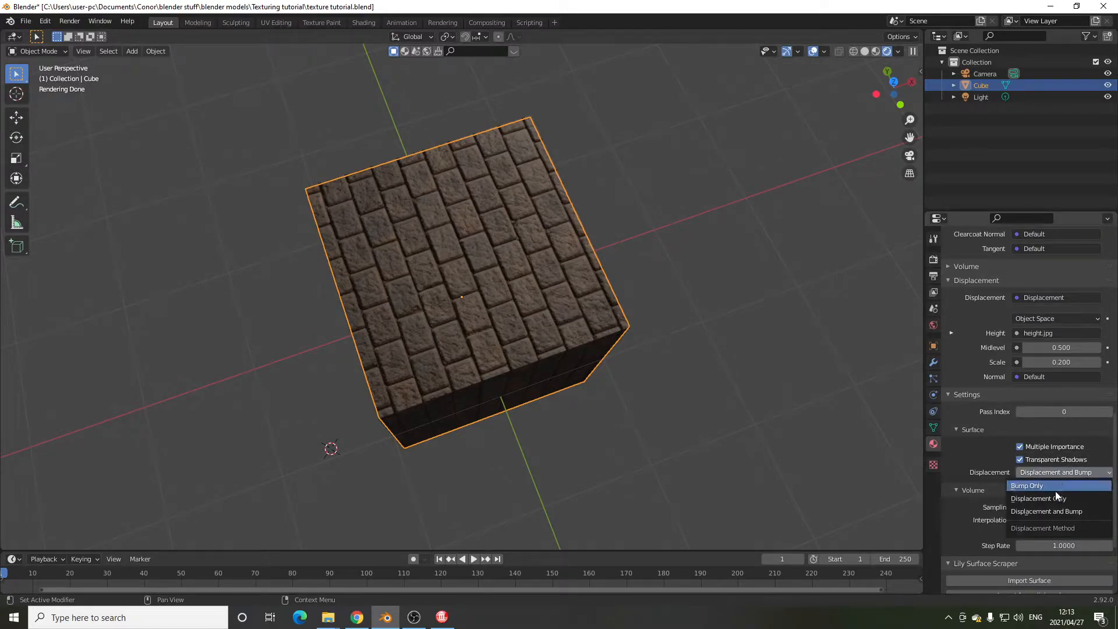
click(1054, 496)
click(1056, 477)
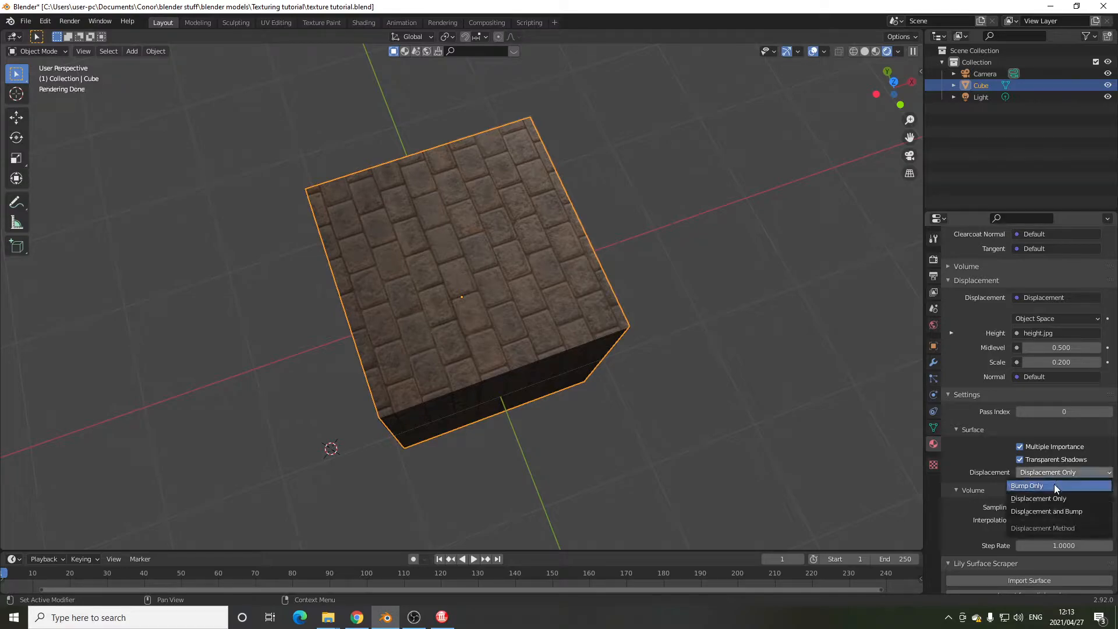
click(1056, 486)
click(1065, 475)
click(1050, 511)
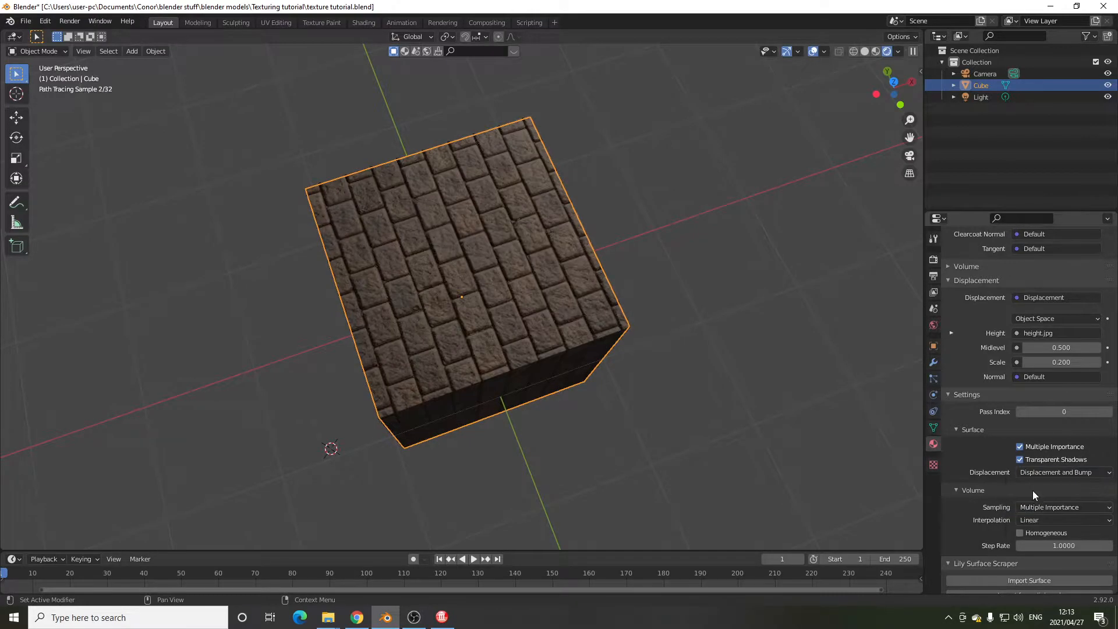
Step: Add a Subdivision Surface modifier to the cube and set its type to Simple
click(932, 365)
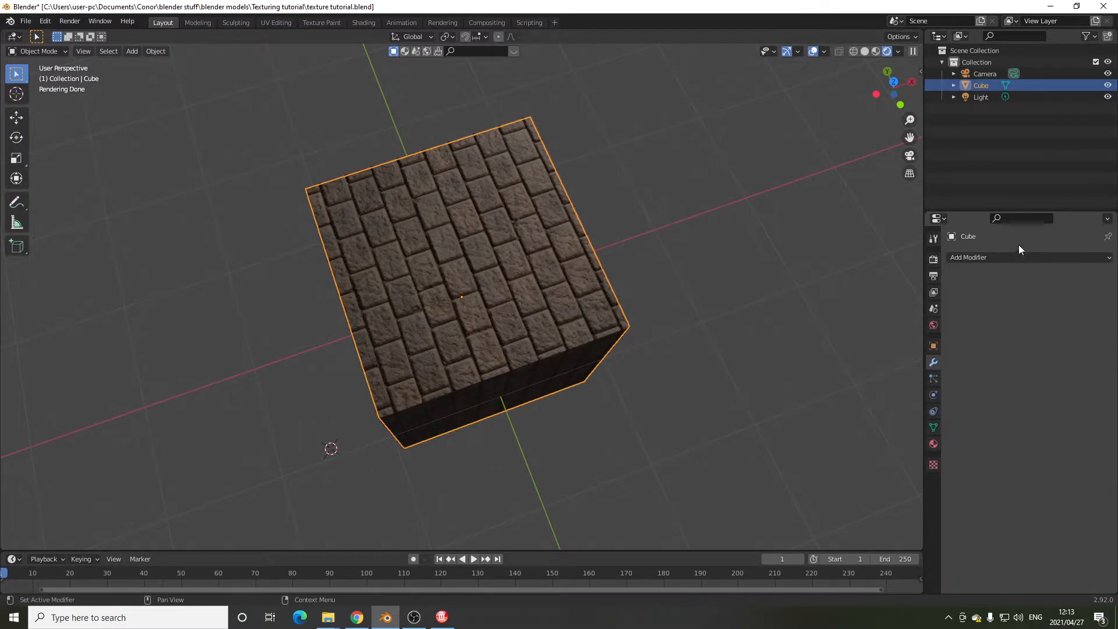
click(996, 257)
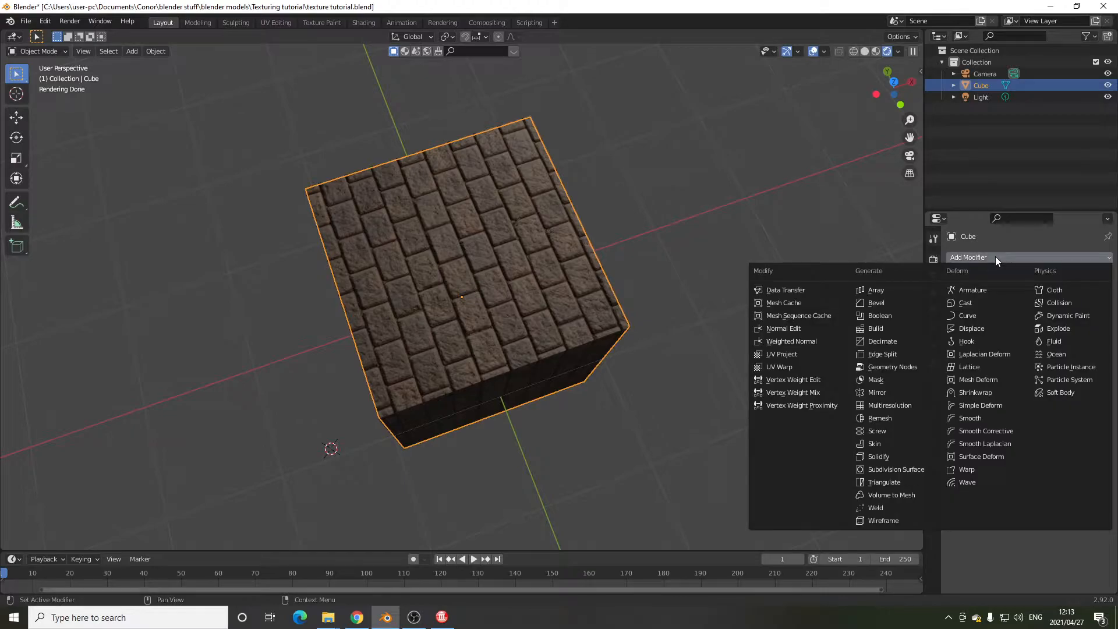
click(902, 469)
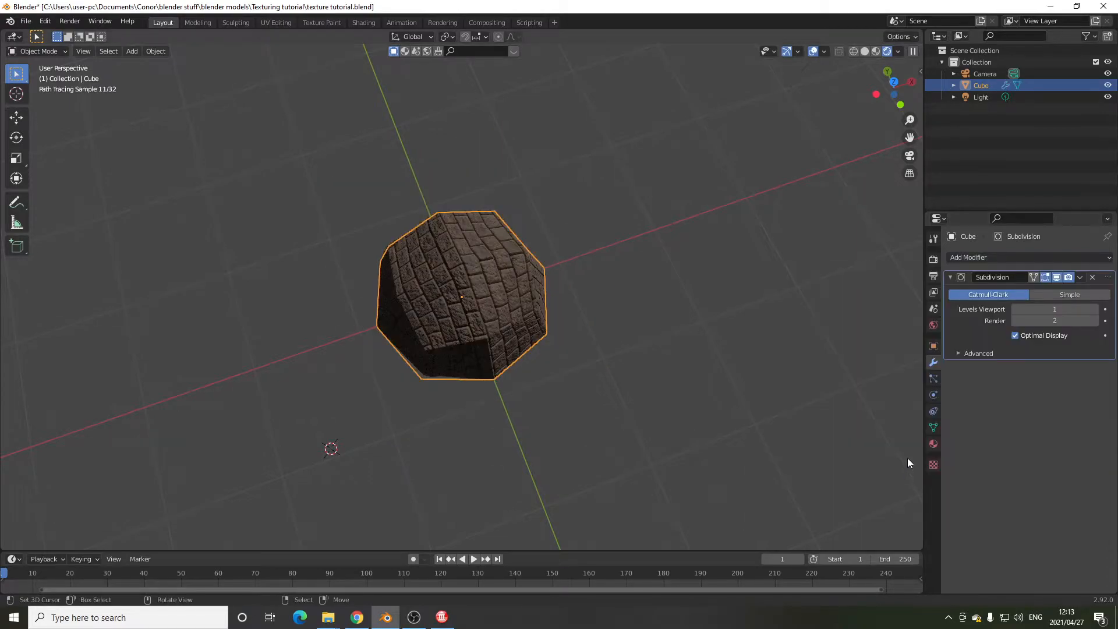
click(1053, 296)
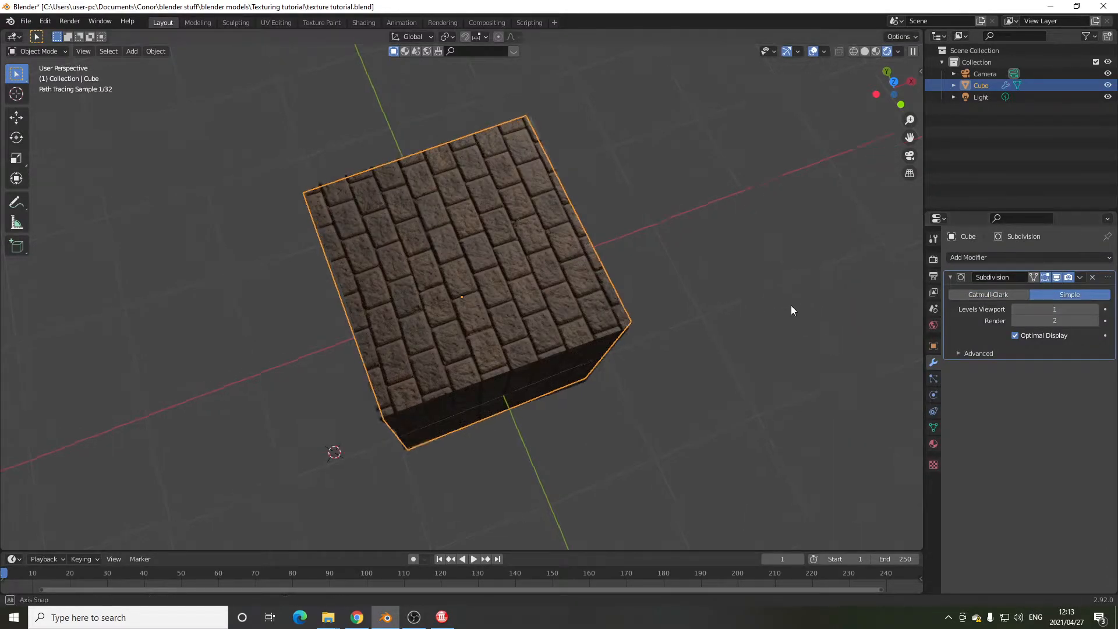
Step: Raise the Subdivision modifier's viewport level to 4
middle_drag(785, 306, 1033, 295)
click(1095, 309)
click(1095, 309)
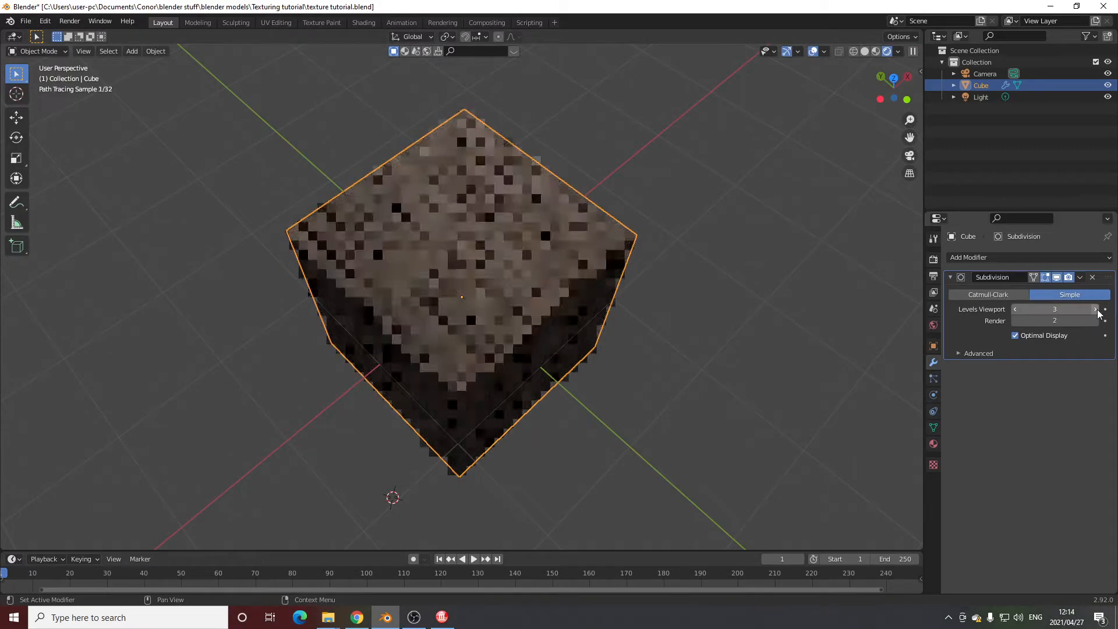
scroll(582, 219, up, 4)
mouse_move(583, 219)
middle_down()
mouse_move(607, 192)
mouse_move(602, 168)
mouse_move(569, 182)
mouse_move(564, 279)
mouse_move(704, 264)
middle_up()
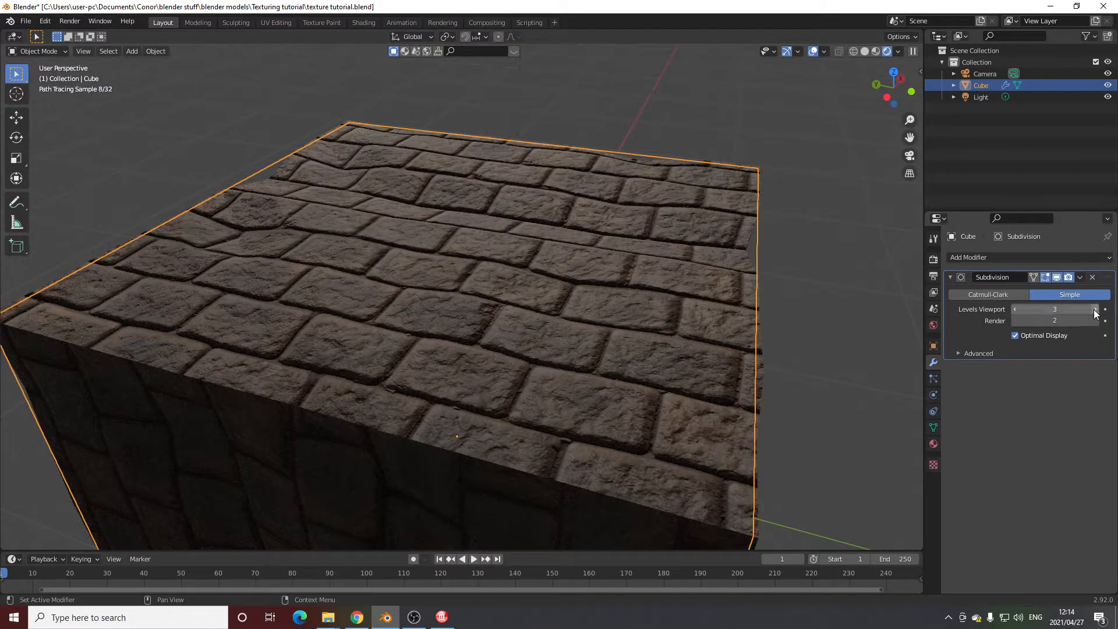
click(1095, 309)
middle_drag(772, 215, 692, 213)
Step: Subdivide the whole cube mesh twice in Edit Mode and return to Object Mode
key(Tab)
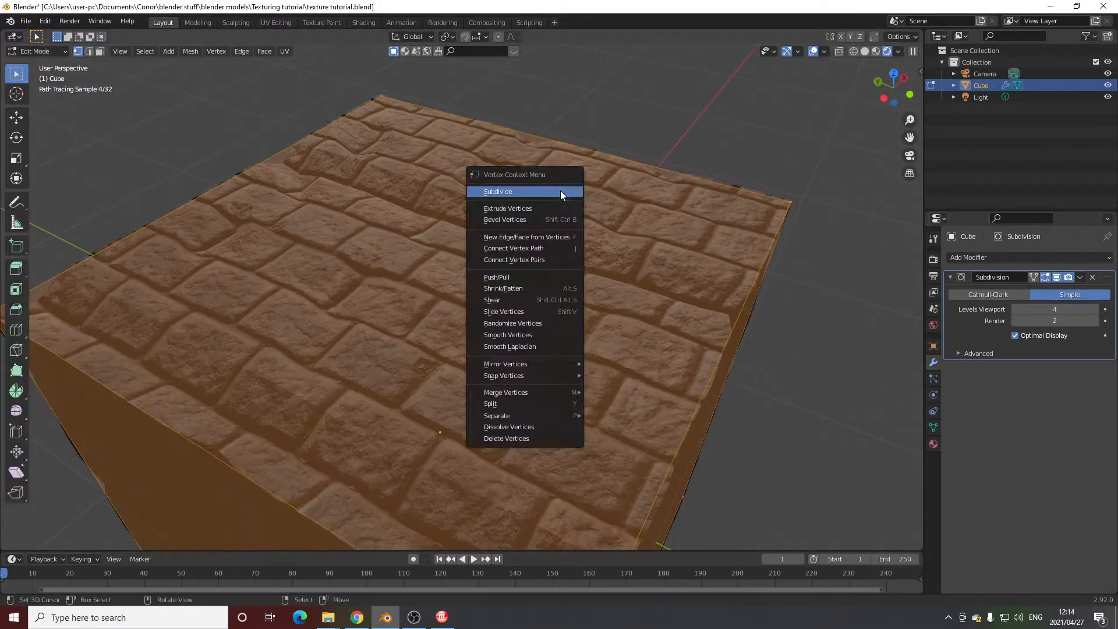
right_click(558, 190)
click(558, 190)
right_click(558, 190)
click(559, 191)
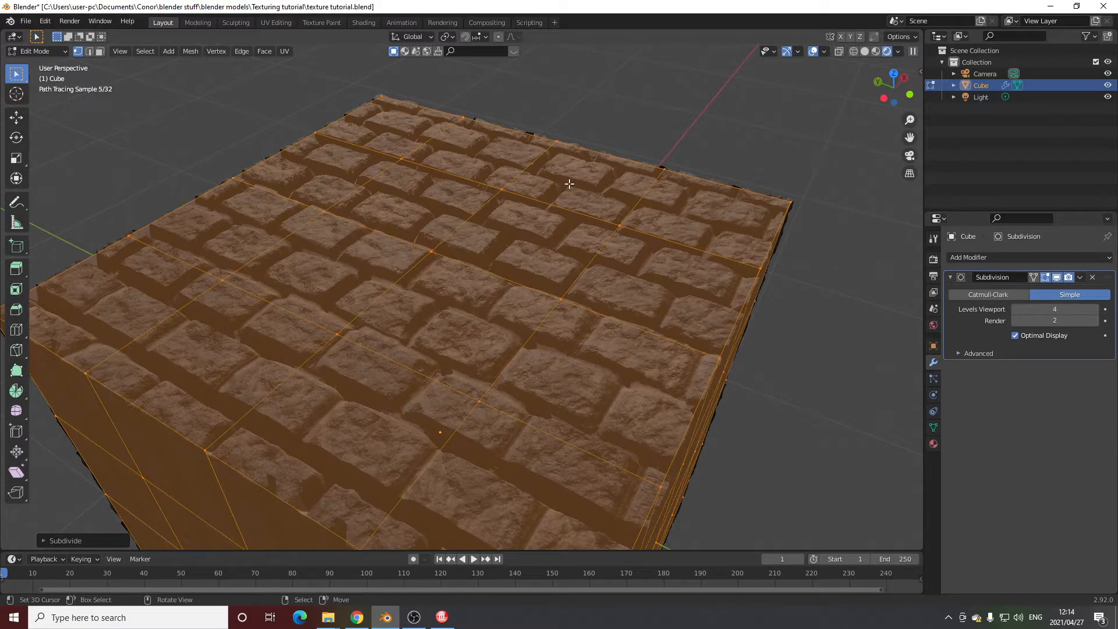
middle_drag(575, 187, 571, 233)
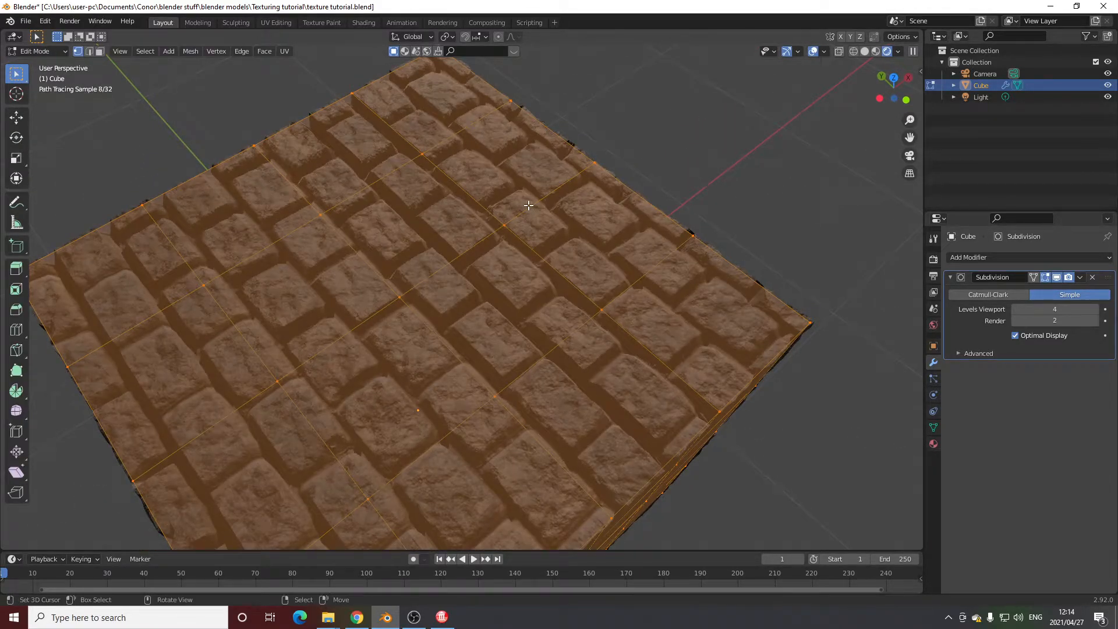
right_click(529, 205)
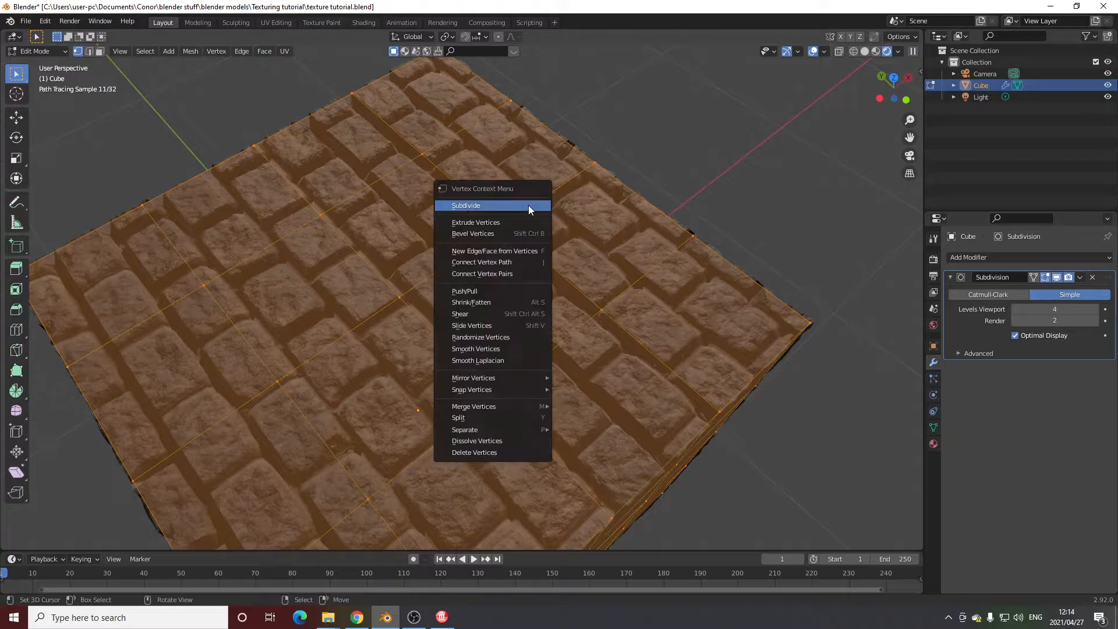
key(Tab)
Step: Inspect the displaced bricks up close and from several sides, and review the material's displacement settings
middle_drag(706, 207, 676, 171)
scroll(675, 172, up, 5)
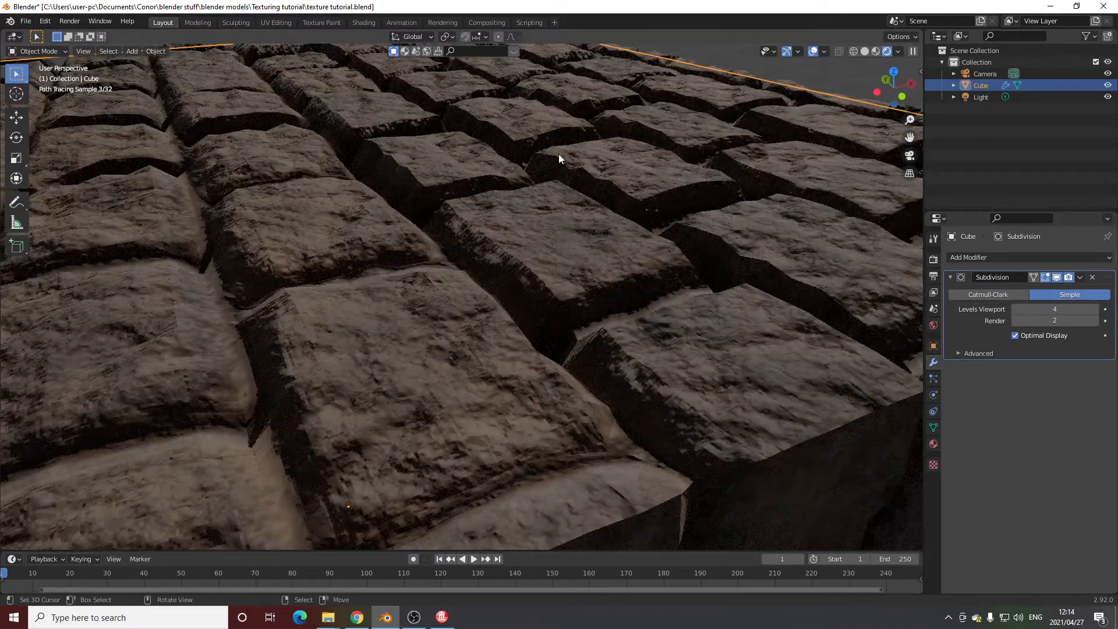
scroll(489, 205, down, 6)
middle_drag(481, 157, 292, 107)
middle_drag(499, 157, 576, 251)
scroll(593, 259, up, 5)
scroll(593, 255, down, 5)
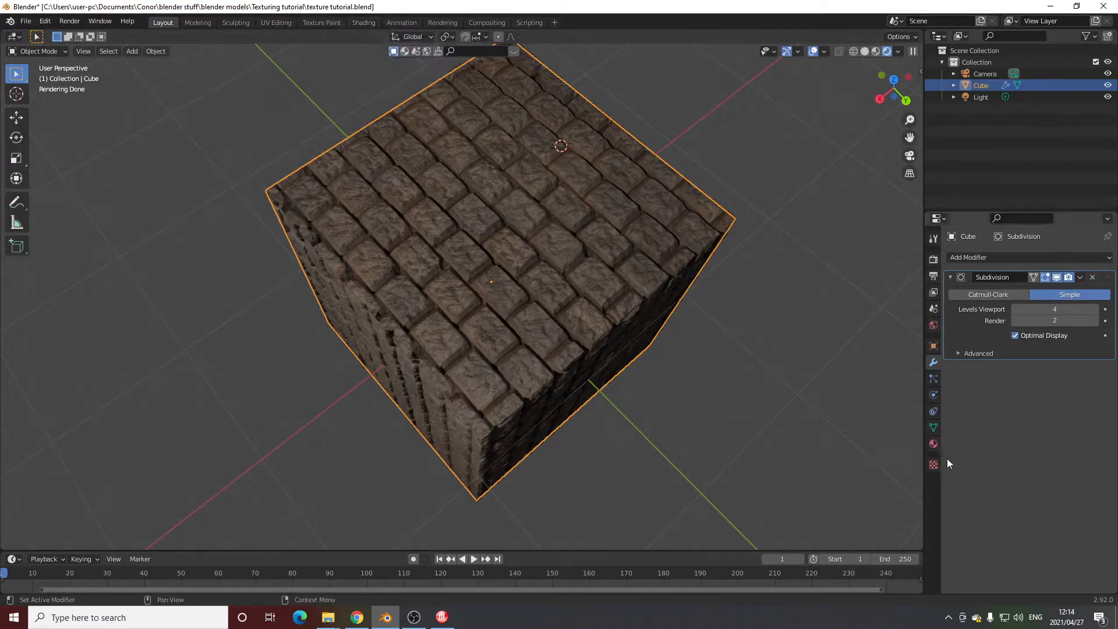
click(932, 444)
scroll(1000, 435, down, 15)
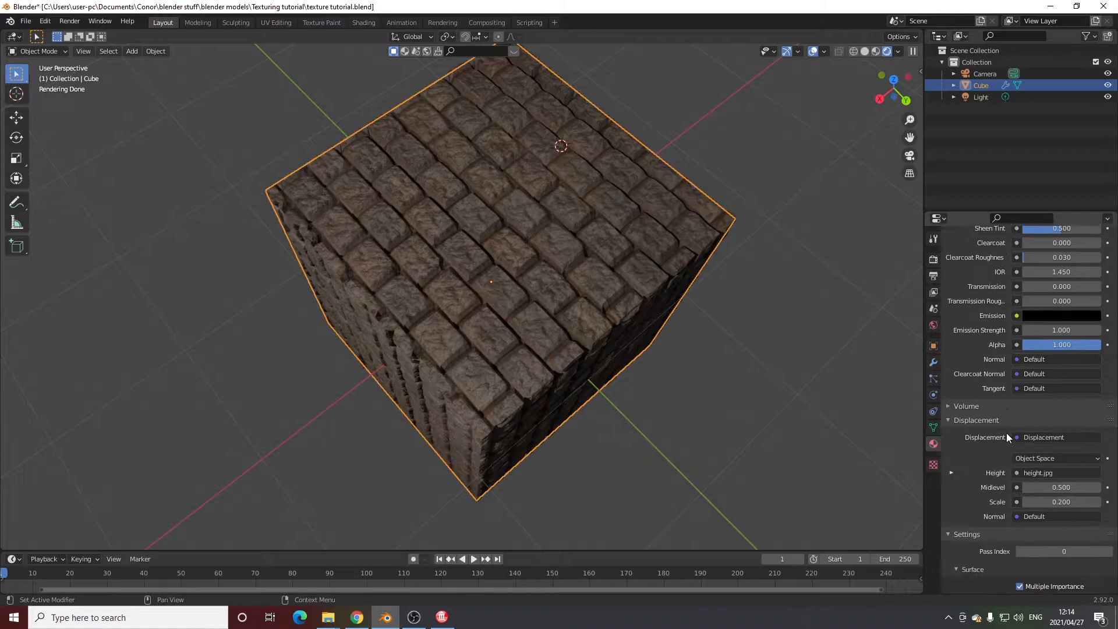
scroll(1072, 482, down, 4)
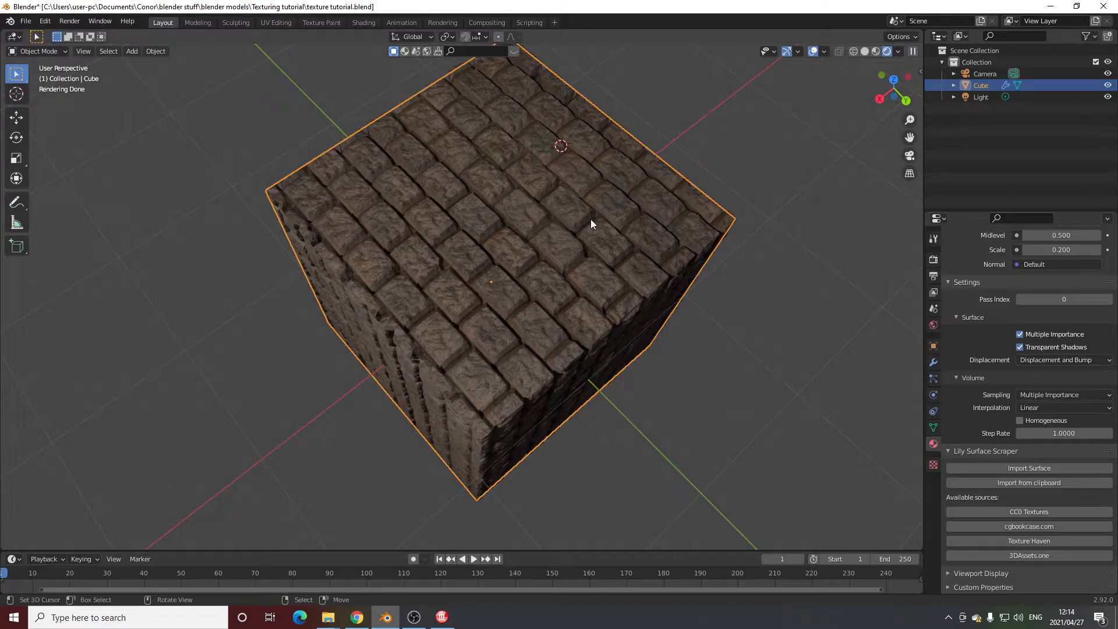
Step: Open the Shading workspace, show the cube in Rendered shading and locate the material's Displacement node
click(369, 22)
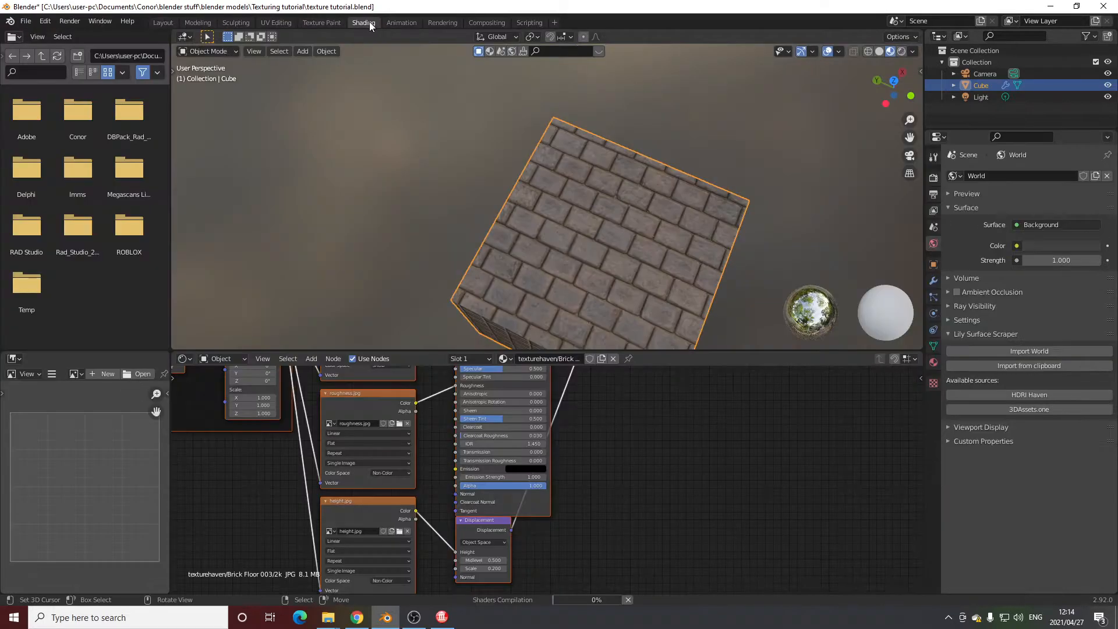
click(906, 50)
scroll(675, 258, up, 5)
scroll(586, 503, down, 2)
middle_drag(588, 504, 597, 405)
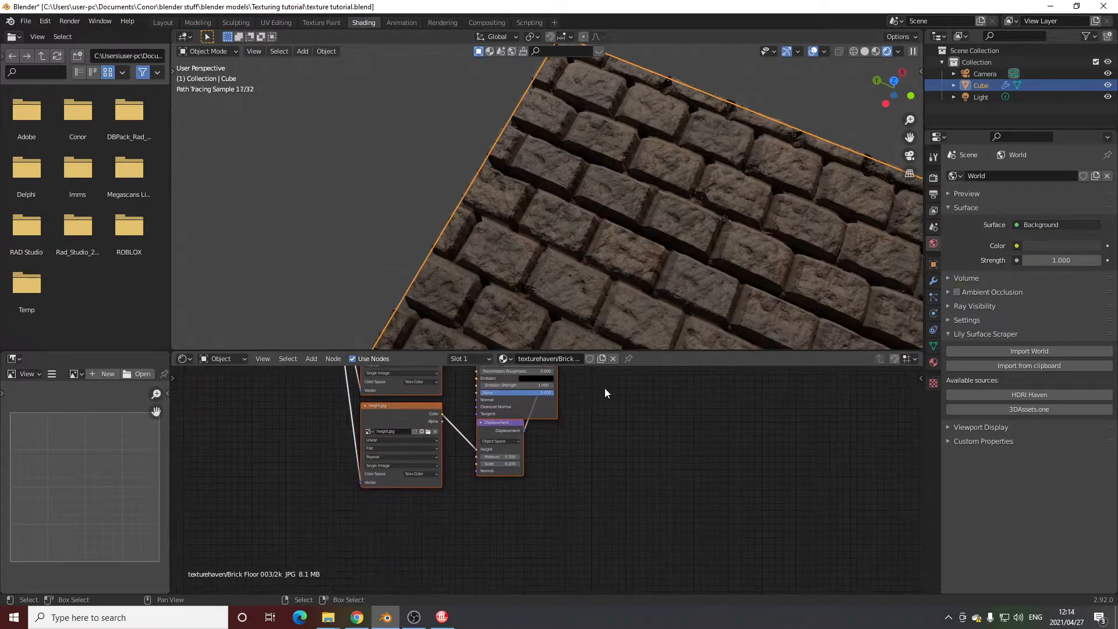
scroll(551, 411, up, 3)
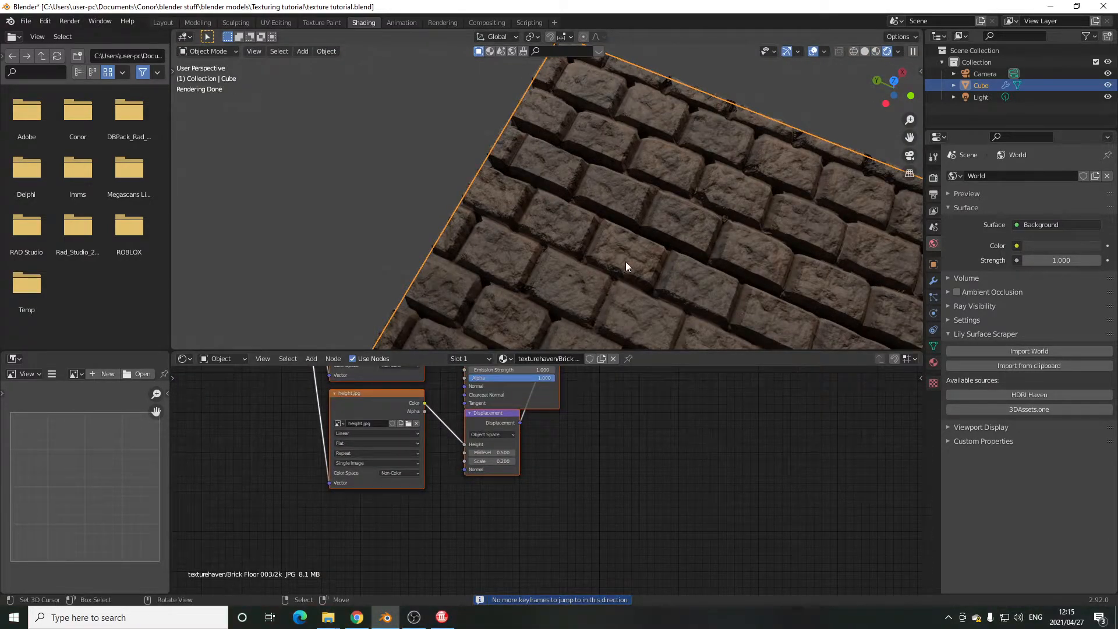
Step: Set the Displacement node's Scale to 0.100 and check the brick relief from several angles
scroll(646, 254, down, 5)
middle_drag(644, 261, 536, 220)
scroll(548, 428, up, 1)
scroll(548, 434, up, 1)
middle_drag(621, 449, 657, 445)
scroll(595, 471, up, 4)
middle_drag(596, 471, 638, 539)
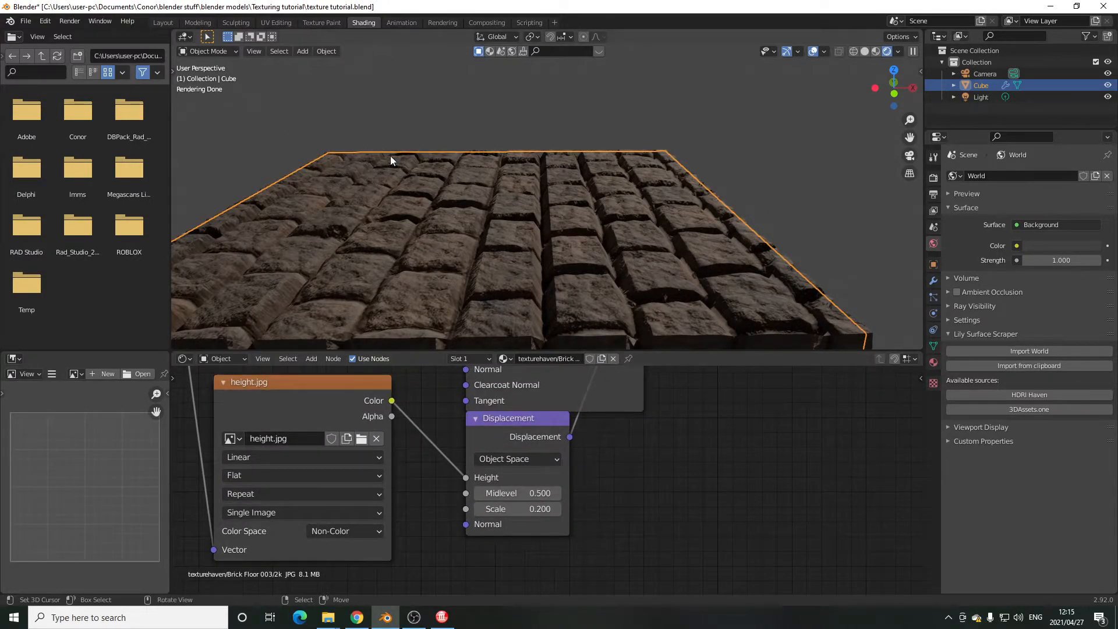
click(480, 509)
middle_drag(531, 314, 597, 256)
scroll(645, 292, up, 4)
middle_drag(644, 289, 600, 221)
scroll(645, 180, down, 6)
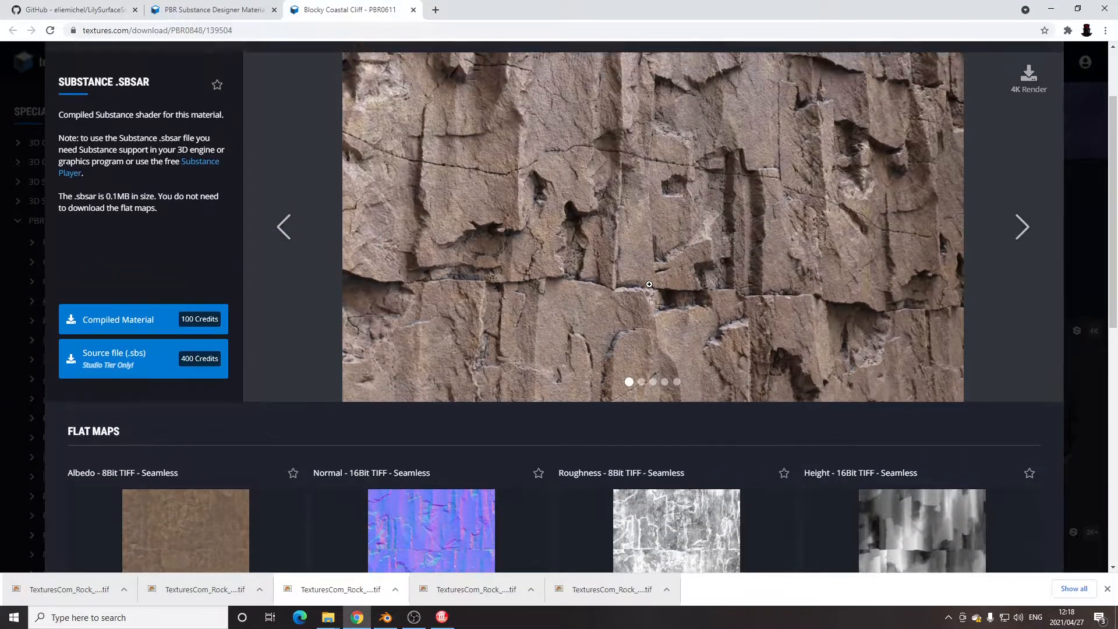
Step: View the Blocky Coastal Cliff texture page in the browser and switch back to Blender's Layout workspace
scroll(534, 308, up, 2)
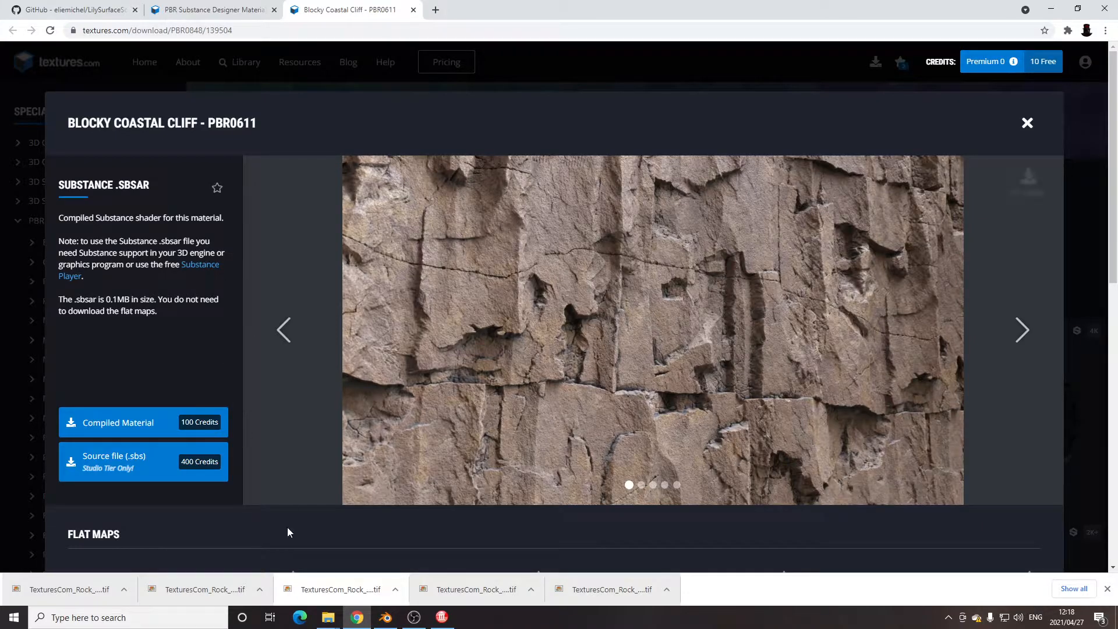
click(385, 618)
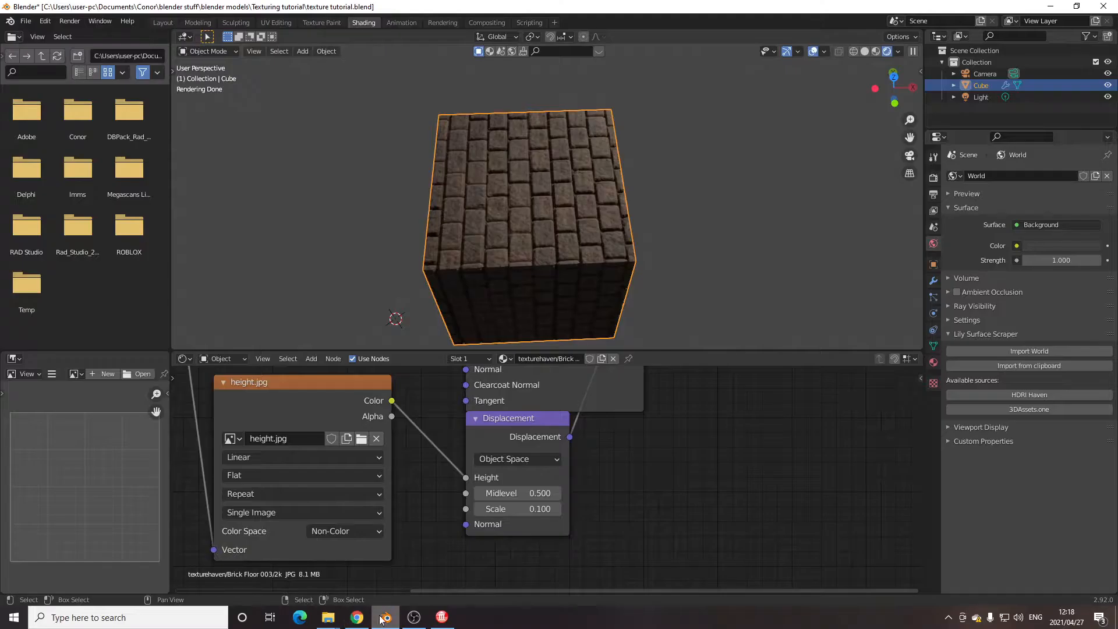
click(164, 23)
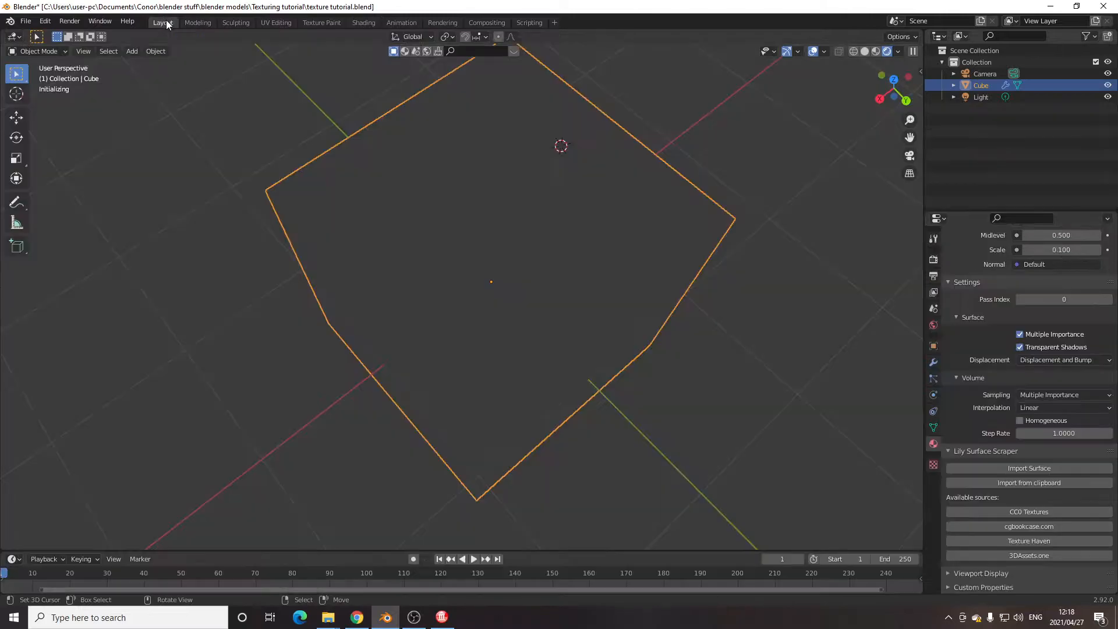
Step: Open the add-on preferences and search for "node" to check Node Wrangler
click(45, 22)
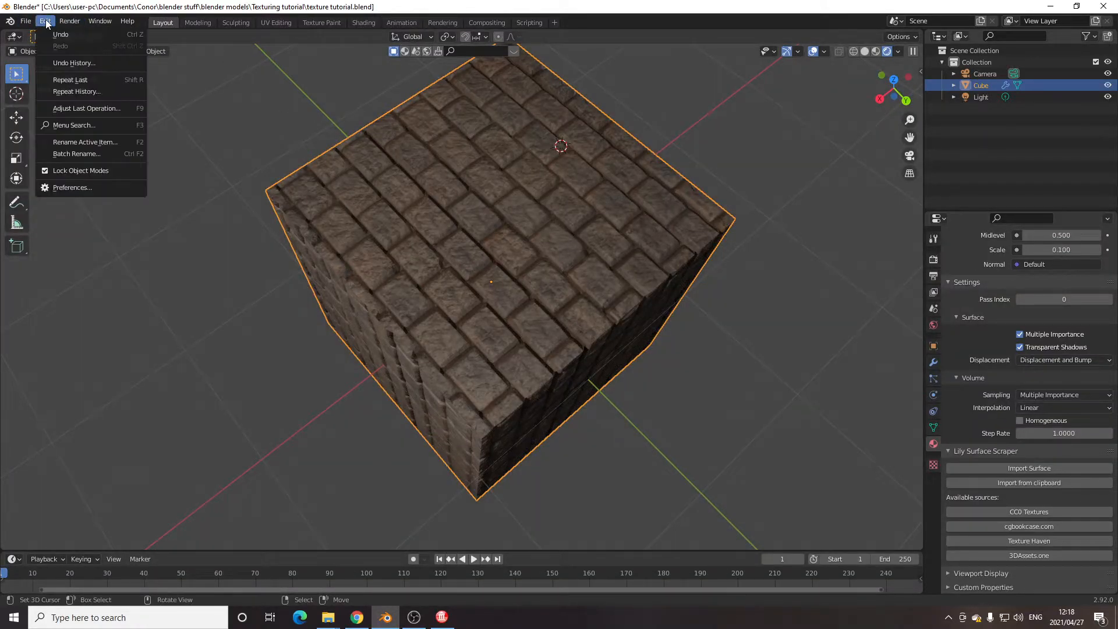
click(69, 187)
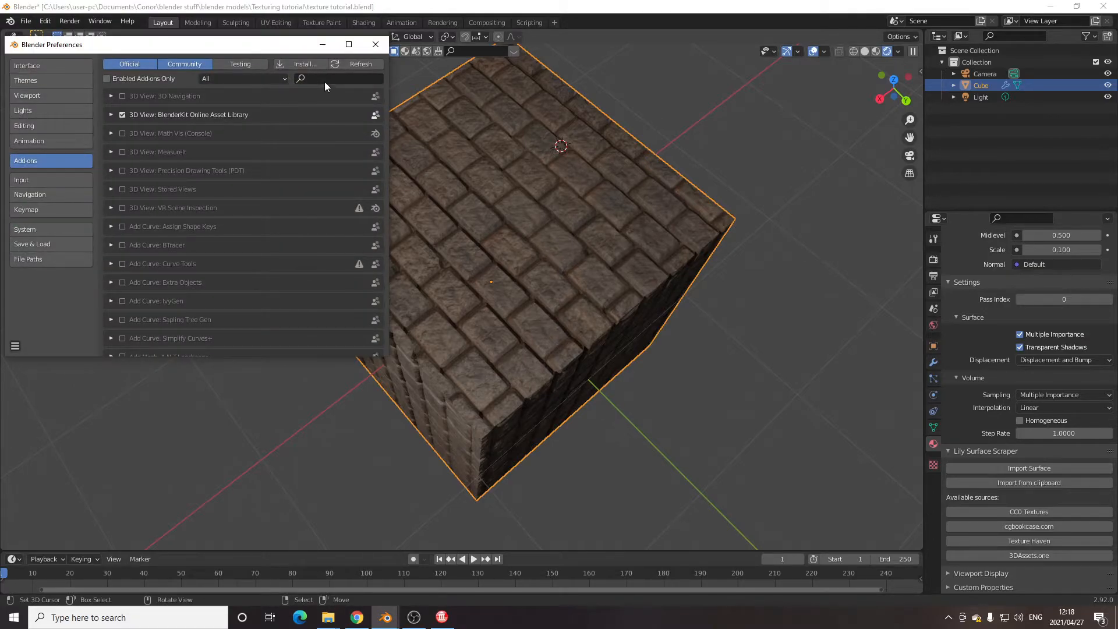
click(327, 79)
text(node)
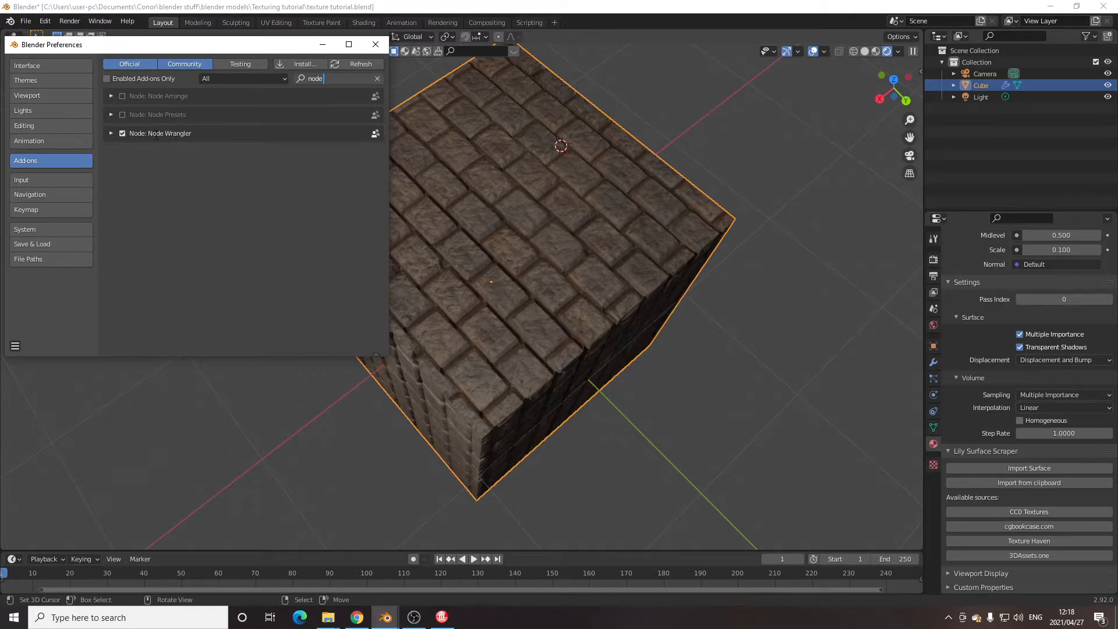
Step: Close the preferences, add a new cube to the scene and move it clear of the brick cube
click(375, 44)
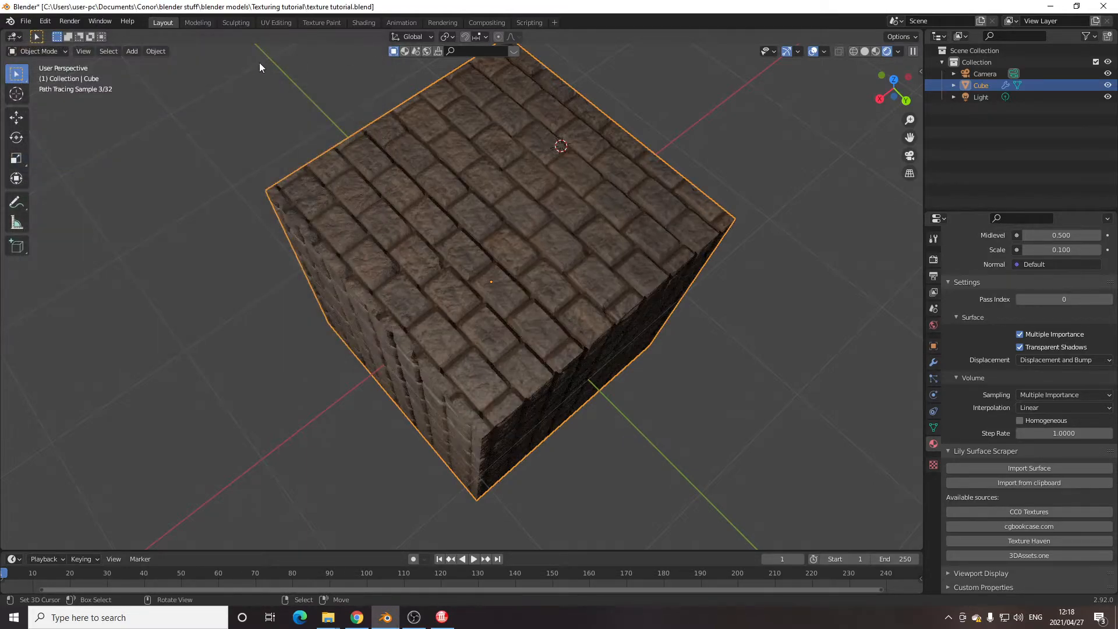
click(136, 52)
mouse_move(157, 66)
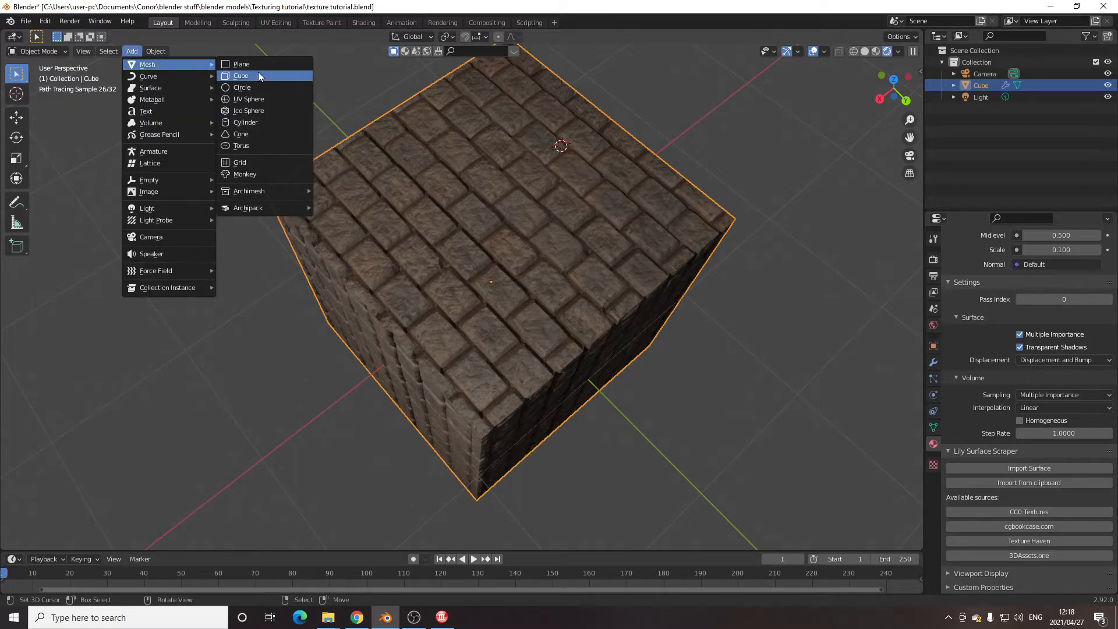
click(258, 71)
middle_drag(729, 226, 582, 188)
middle_drag(740, 225, 443, 198)
click(16, 117)
drag(393, 245, 726, 227)
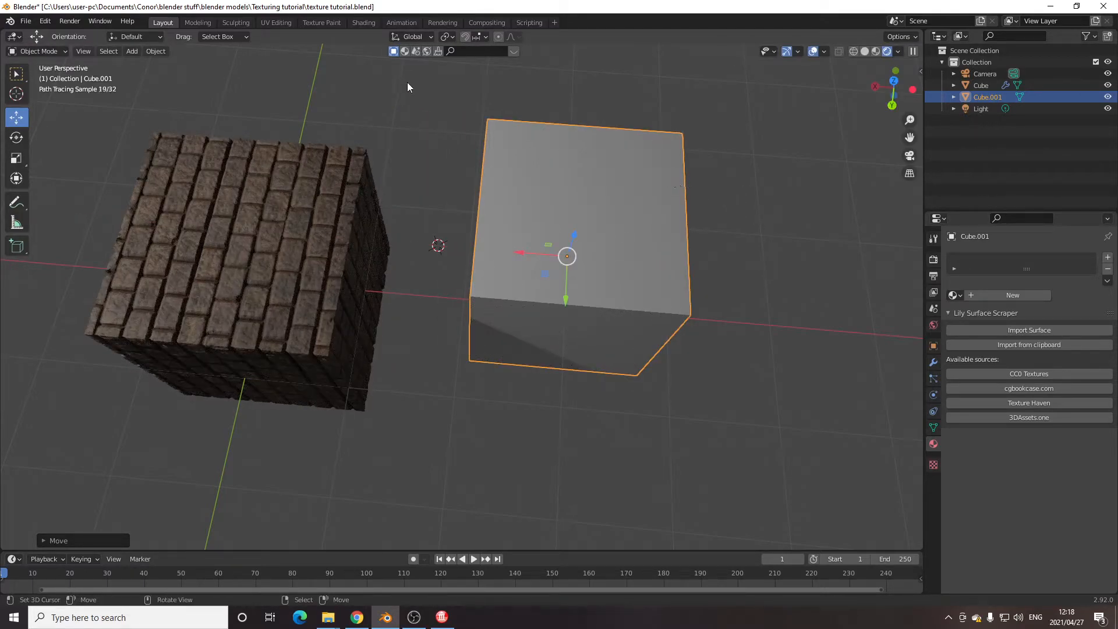
Step: Open the Shading workspace and create a new material for the plain cube
click(362, 22)
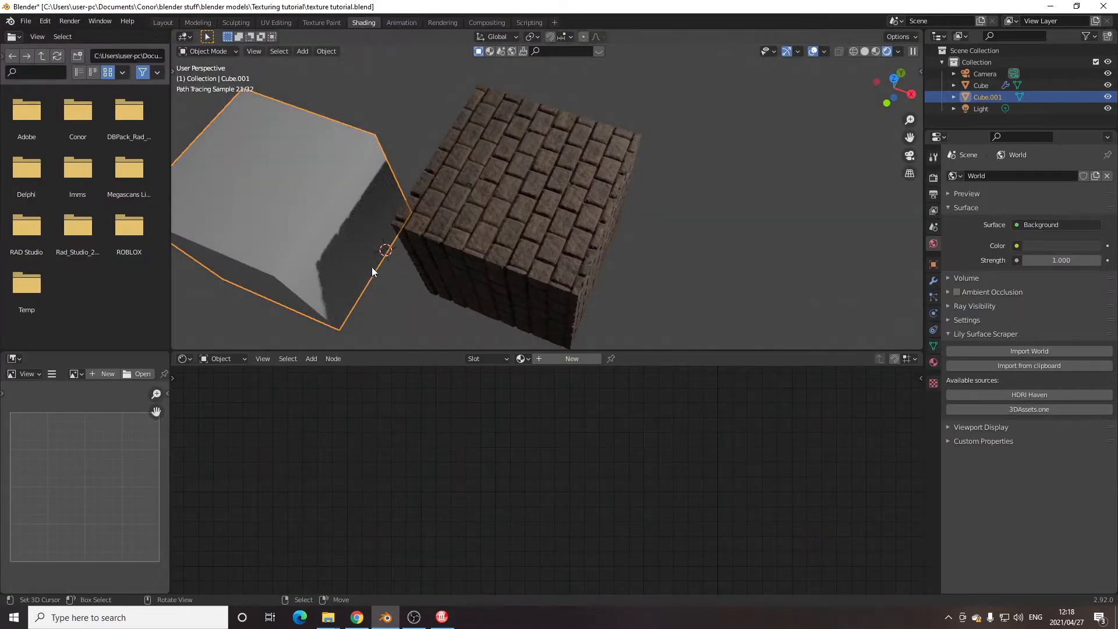
click(551, 359)
scroll(501, 303, down, 3)
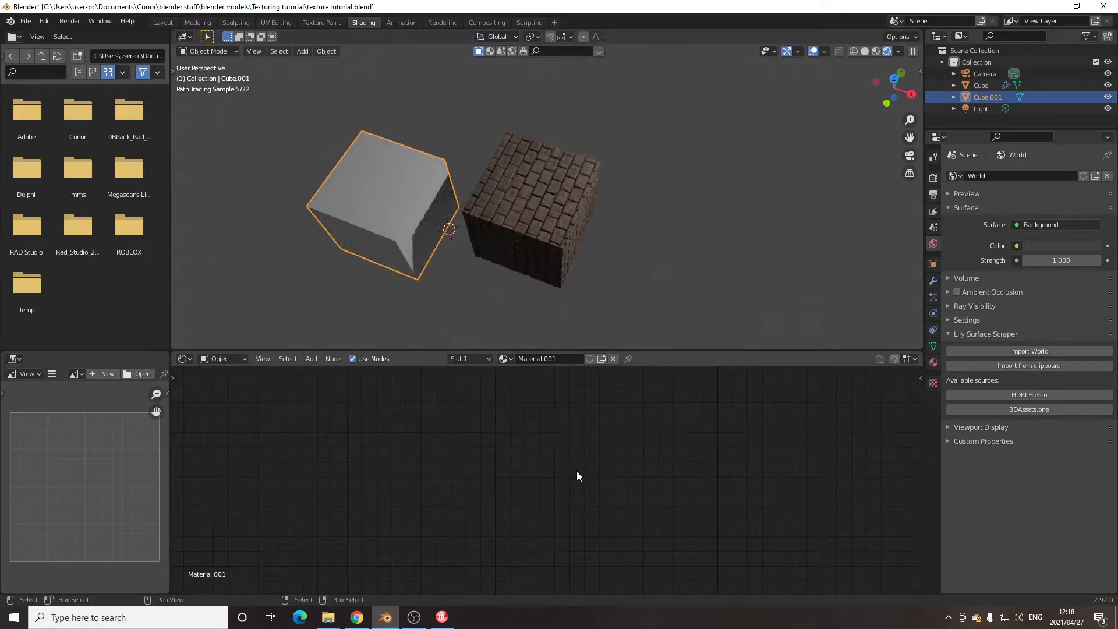
scroll(561, 454, up, 10)
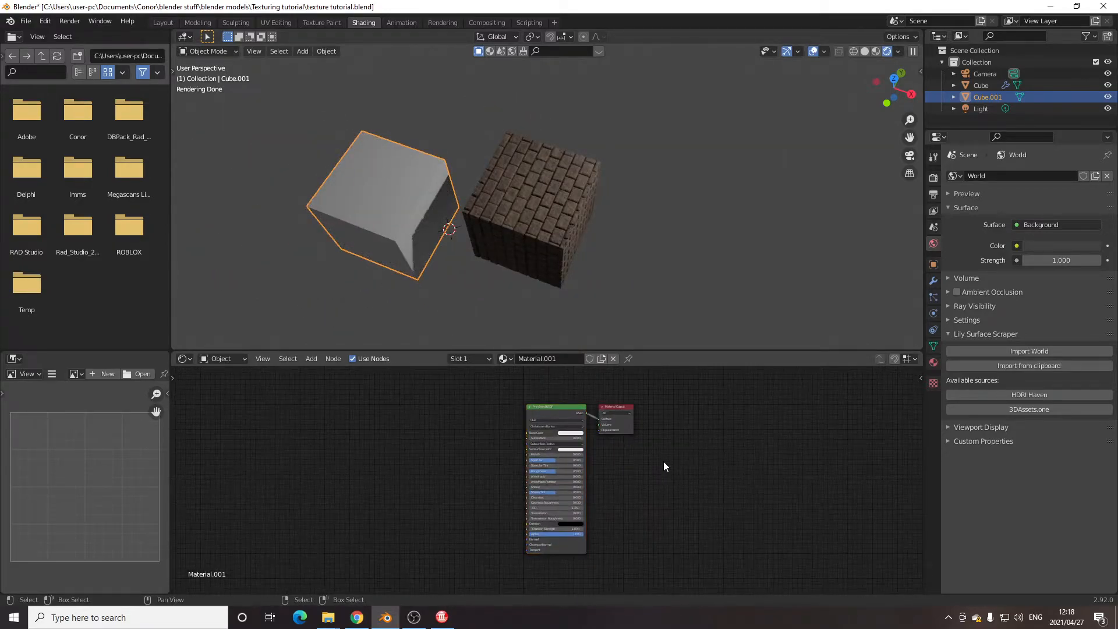
middle_drag(661, 475, 663, 528)
Step: Run Node Wrangler's Principled Texture Setup on the Principled BSDF with all five maps from the BLOCKY COASTAL CLIFF - PBR0611 folder
click(549, 407)
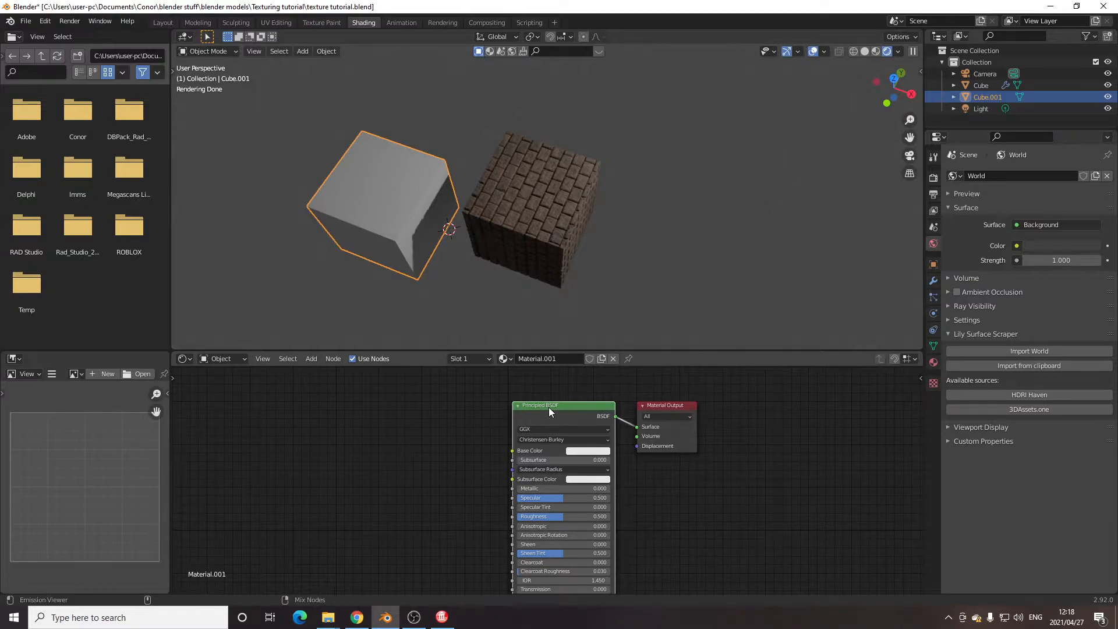
key(ctrl+shift+t)
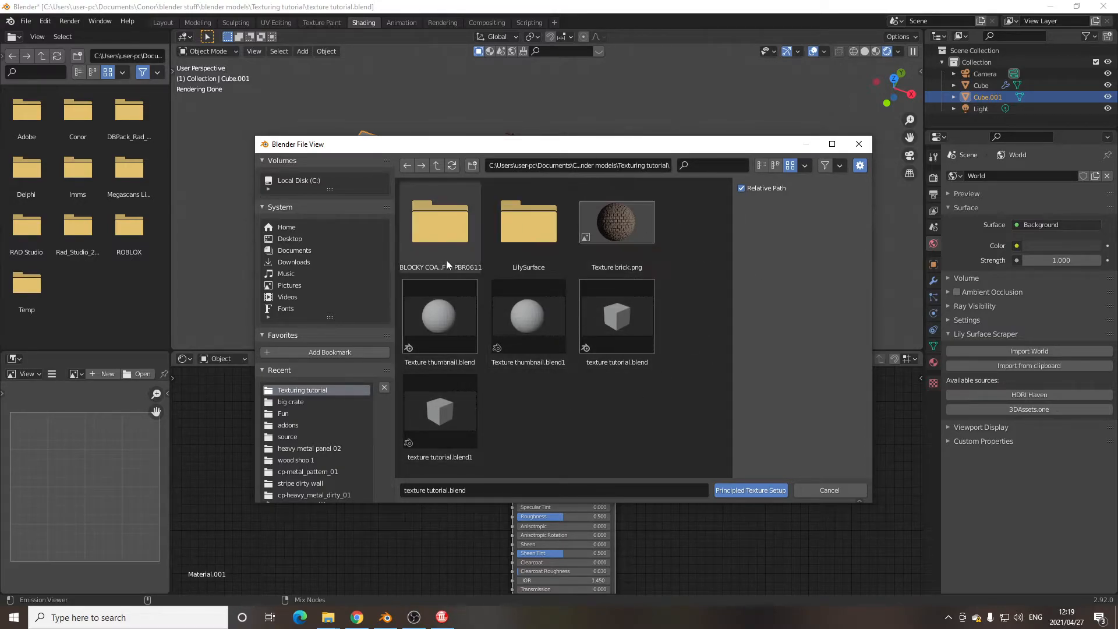
click(449, 245)
double_click(449, 245)
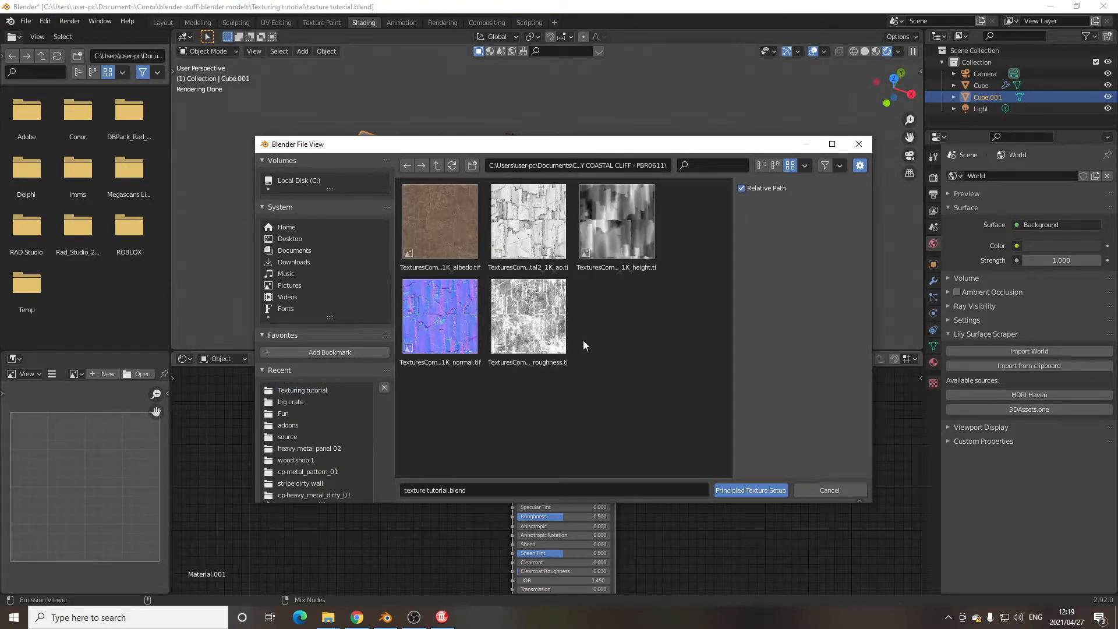
drag(410, 431, 673, 201)
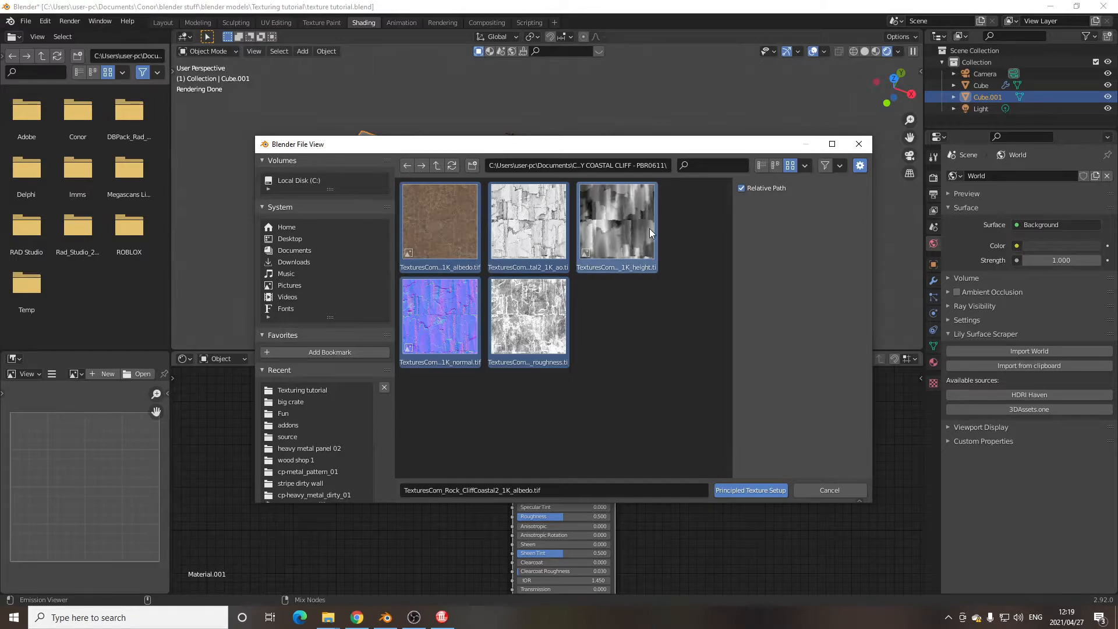
click(752, 493)
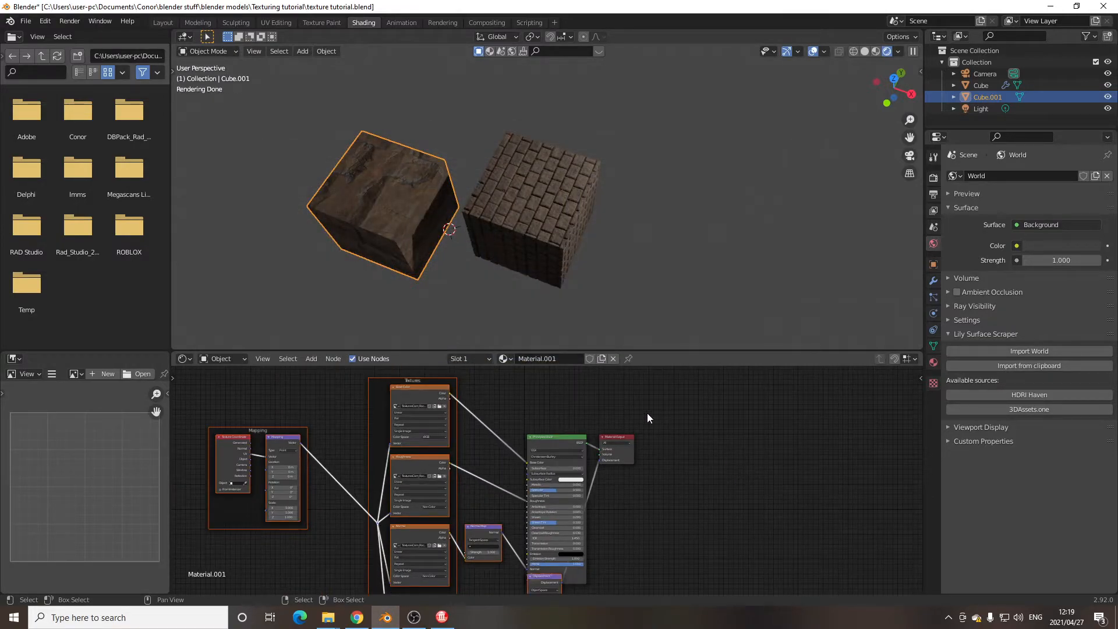
Step: Examine the cliff texture on the new cube and the texture, mapping and displacement nodes generated for it
middle_drag(618, 442, 732, 473)
middle_drag(407, 194, 602, 153)
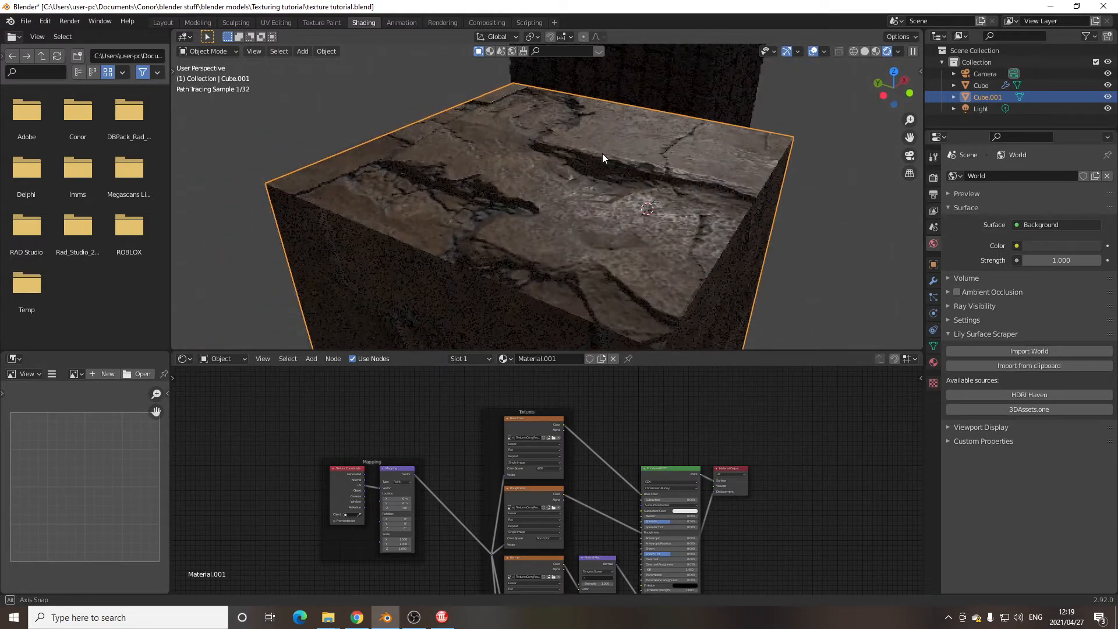
scroll(639, 288, up, 4)
scroll(627, 257, down, 7)
middle_drag(644, 469, 674, 327)
scroll(634, 529, up, 5)
middle_drag(817, 517, 702, 561)
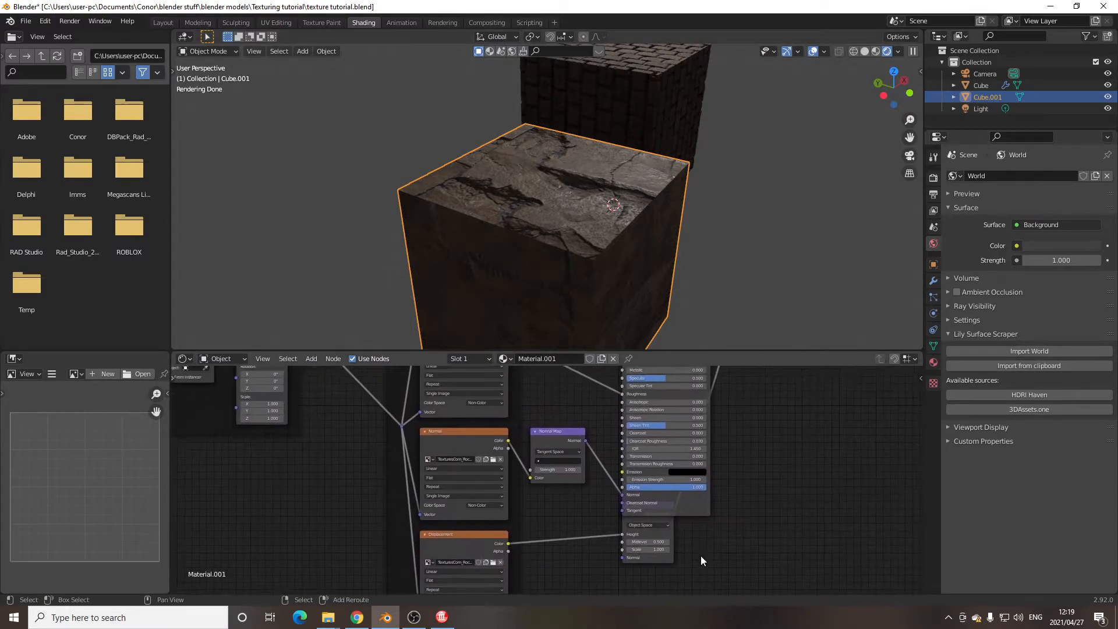
middle_drag(763, 487, 831, 499)
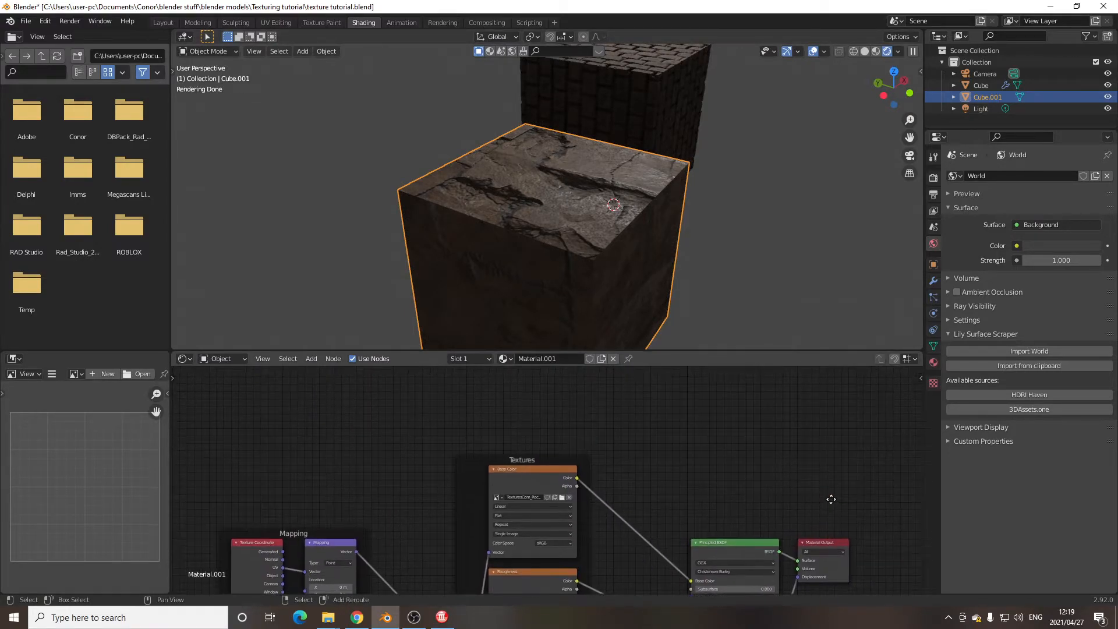
middle_drag(765, 473, 710, 434)
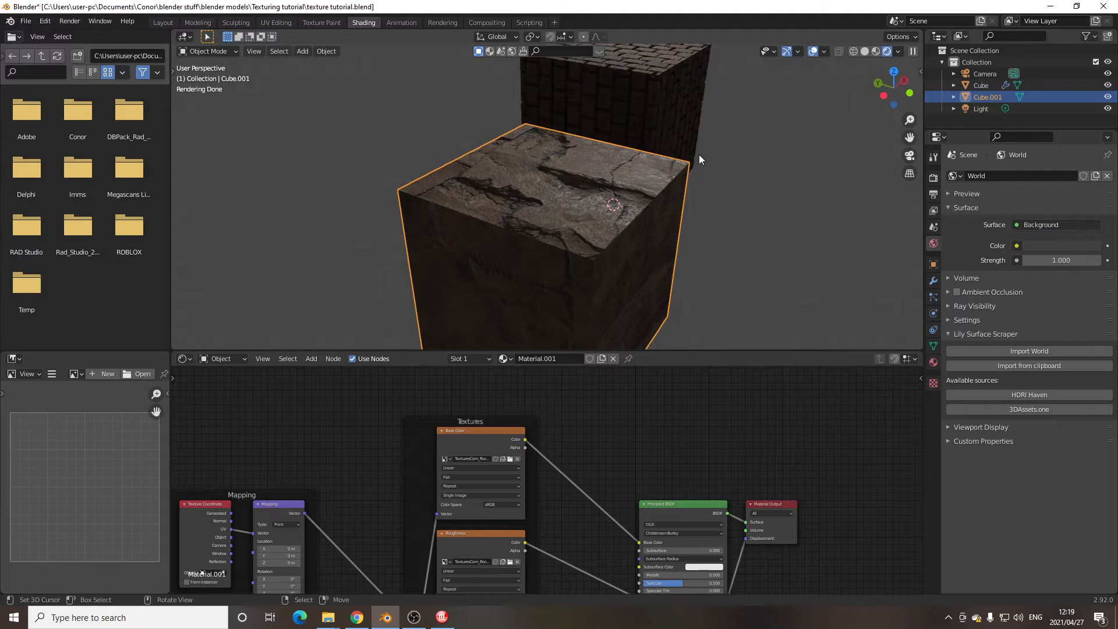
Step: Subdivide the whole mesh of the cliff cube twice in Edit Mode and return to Object Mode
mouse_move(614, 163)
middle_down()
mouse_move(488, 153)
mouse_move(449, 208)
mouse_move(527, 198)
mouse_move(564, 178)
mouse_move(548, 176)
middle_up()
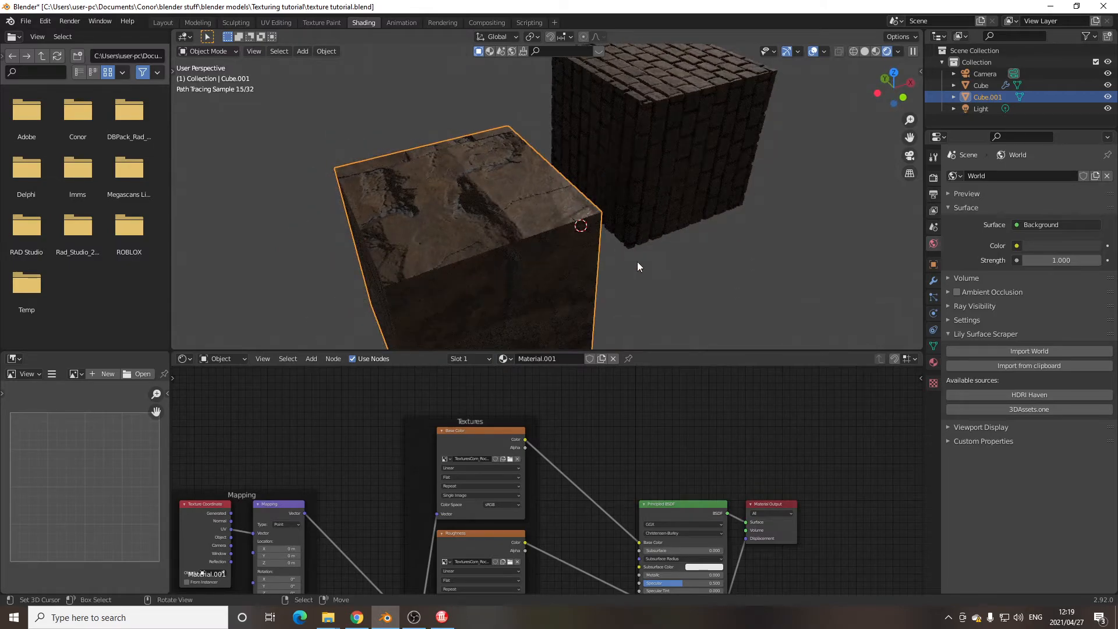
right_click(544, 193)
click(544, 193)
right_click(544, 193)
click(544, 193)
key(Tab)
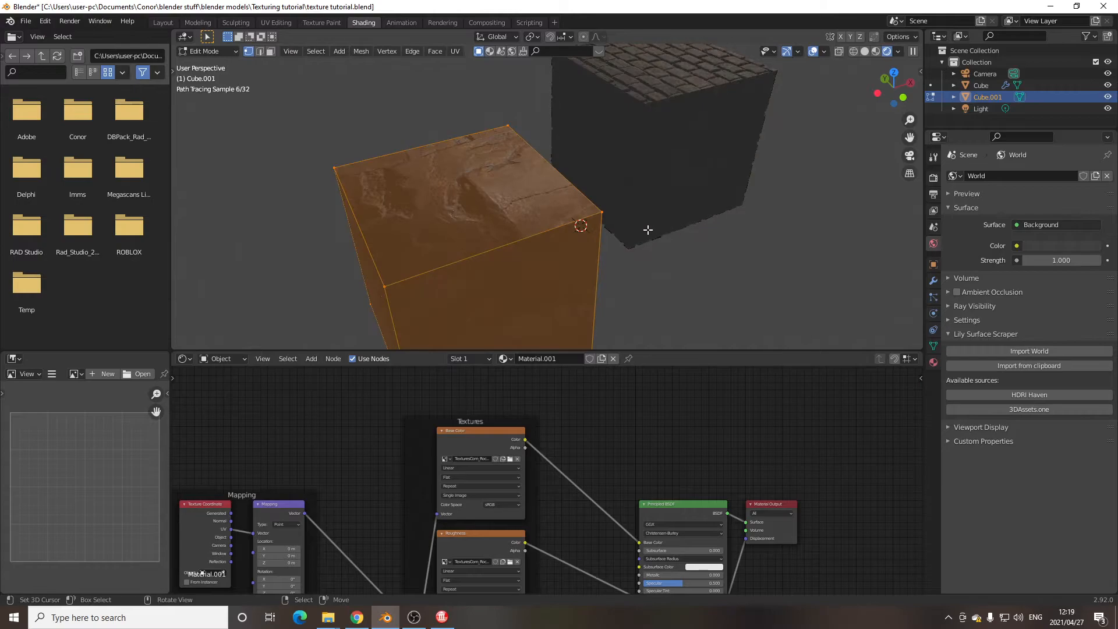
right_click(584, 226)
click(584, 226)
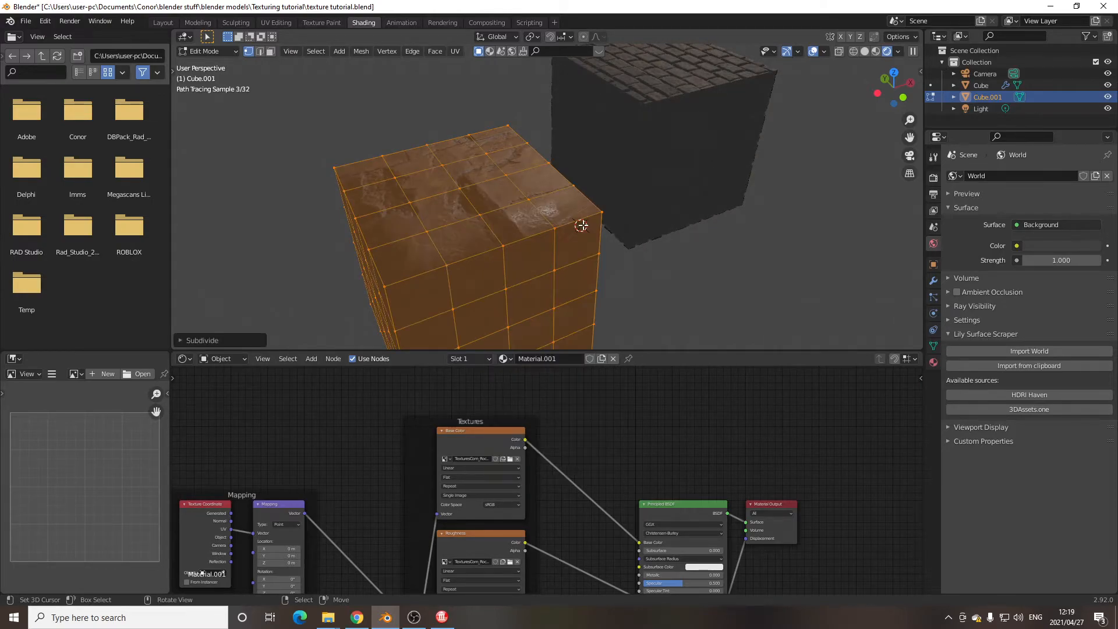
key(Tab)
Step: Add a Subdivision Surface modifier to the cliff cube, set to Simple with Levels Viewport 3
middle_drag(576, 222, 680, 235)
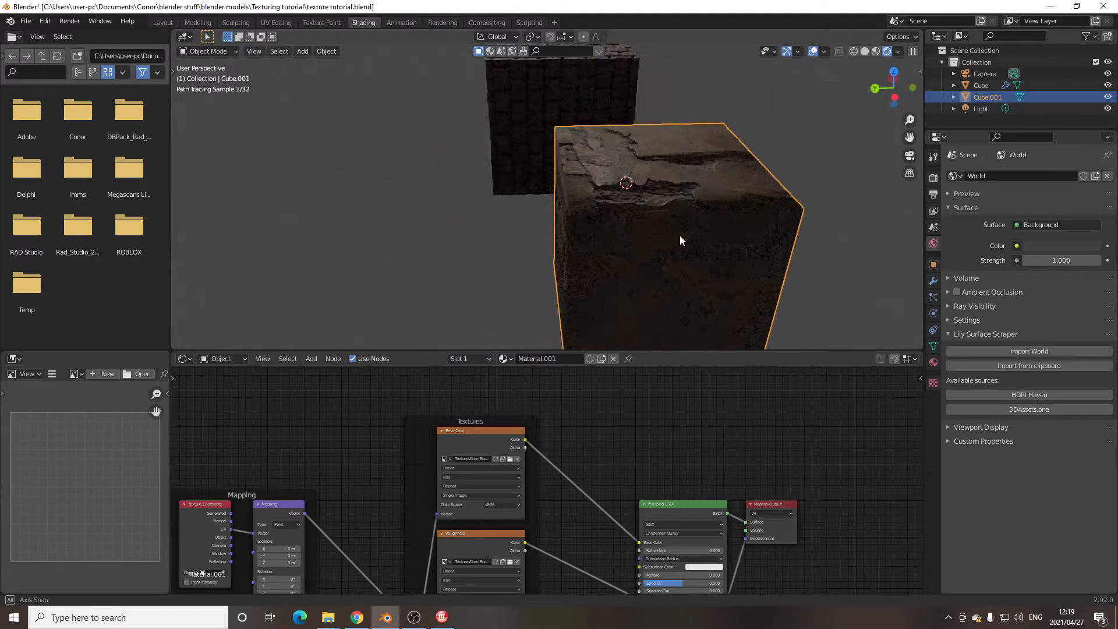
scroll(684, 188, up, 5)
middle_drag(676, 158, 679, 230)
scroll(666, 211, down, 2)
click(934, 281)
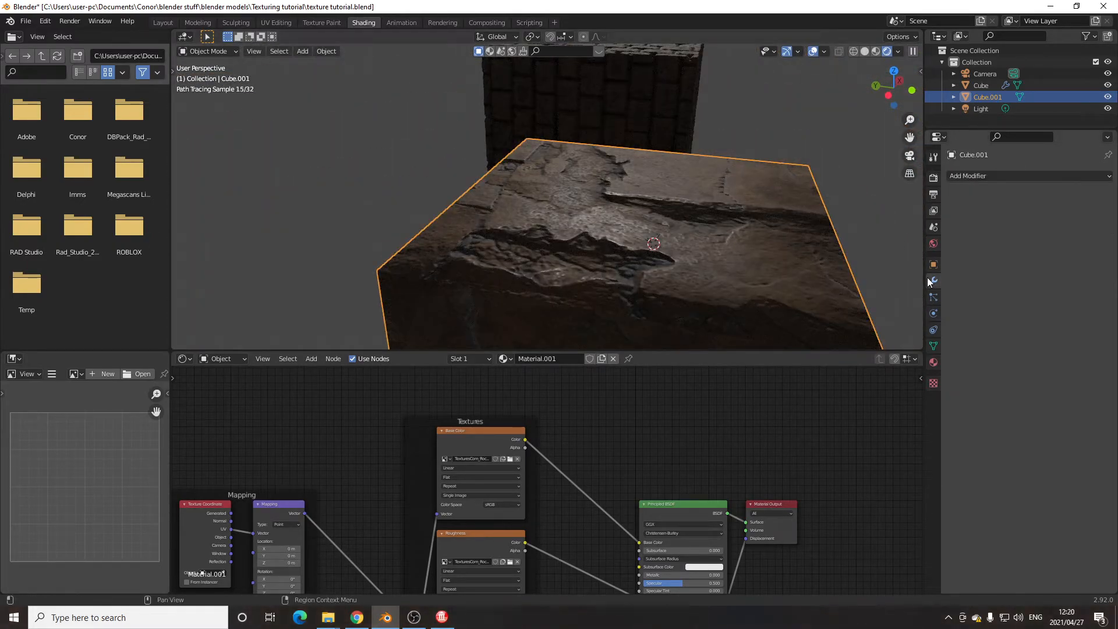
click(968, 176)
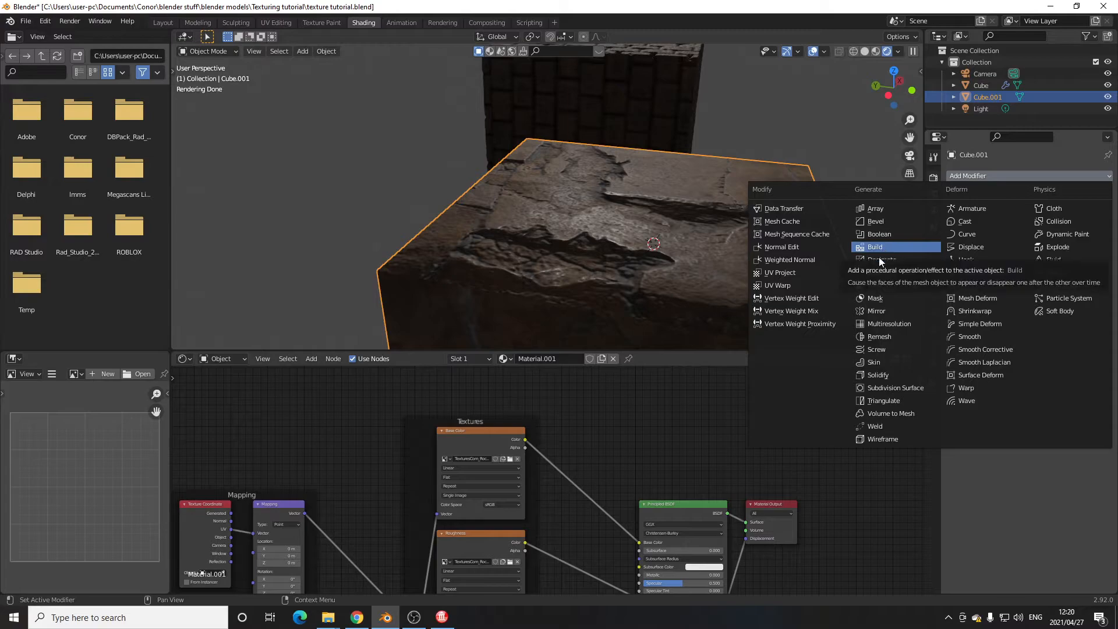
click(885, 386)
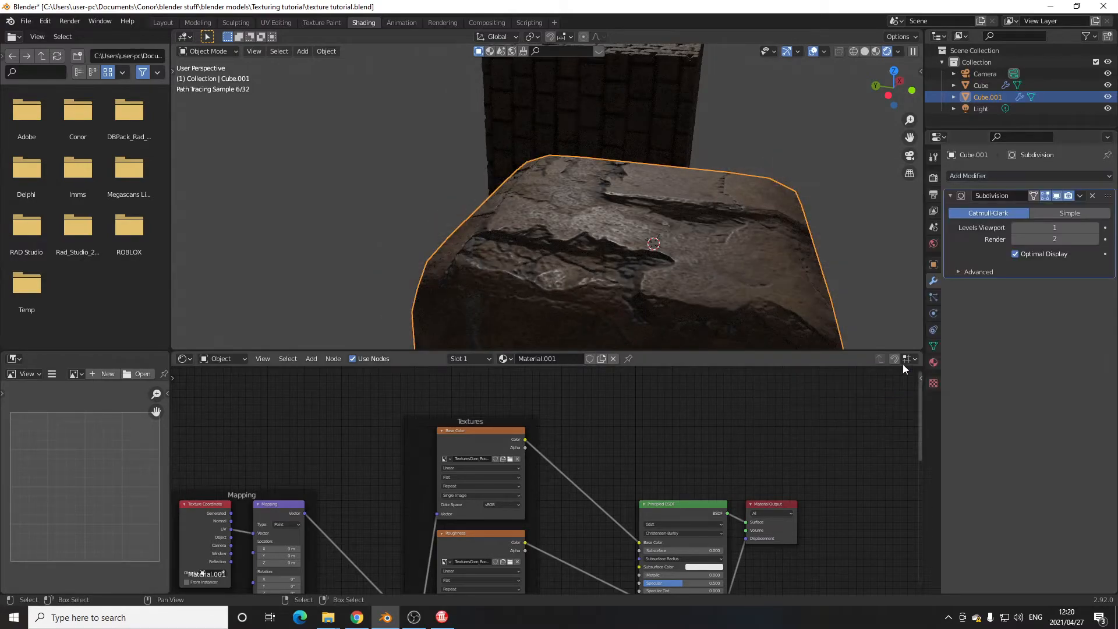
click(1049, 211)
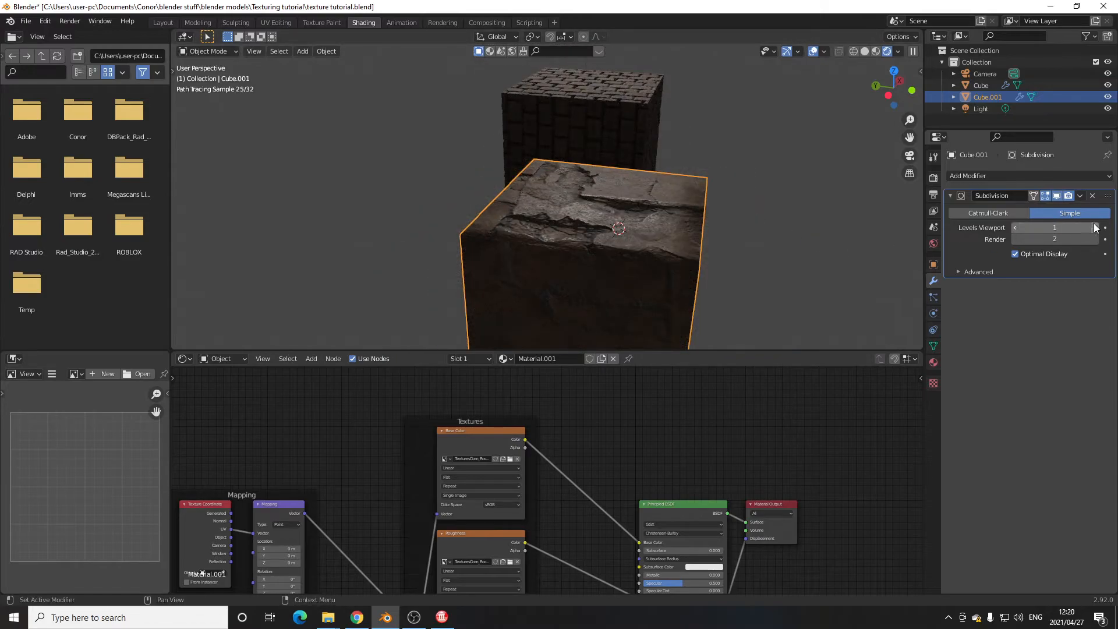
click(1095, 227)
click(1095, 228)
Step: Set the cliff material's surface Displacement method to Displacement and Bump
middle_drag(610, 480, 551, 285)
scroll(552, 526, up, 1)
middle_drag(666, 546, 644, 486)
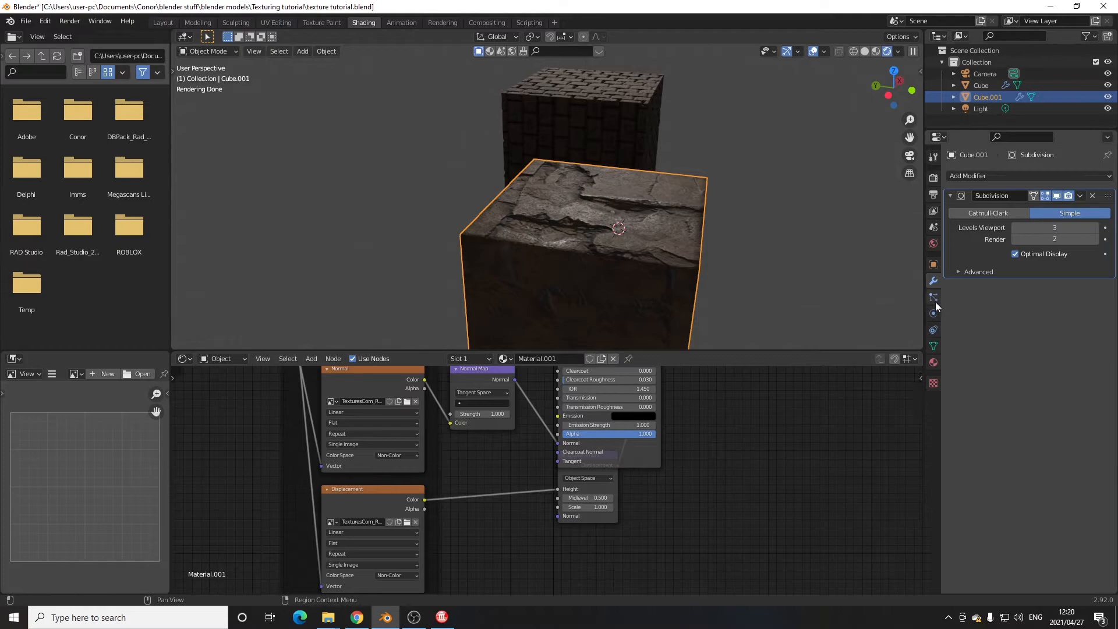
click(935, 362)
scroll(1068, 377, down, 15)
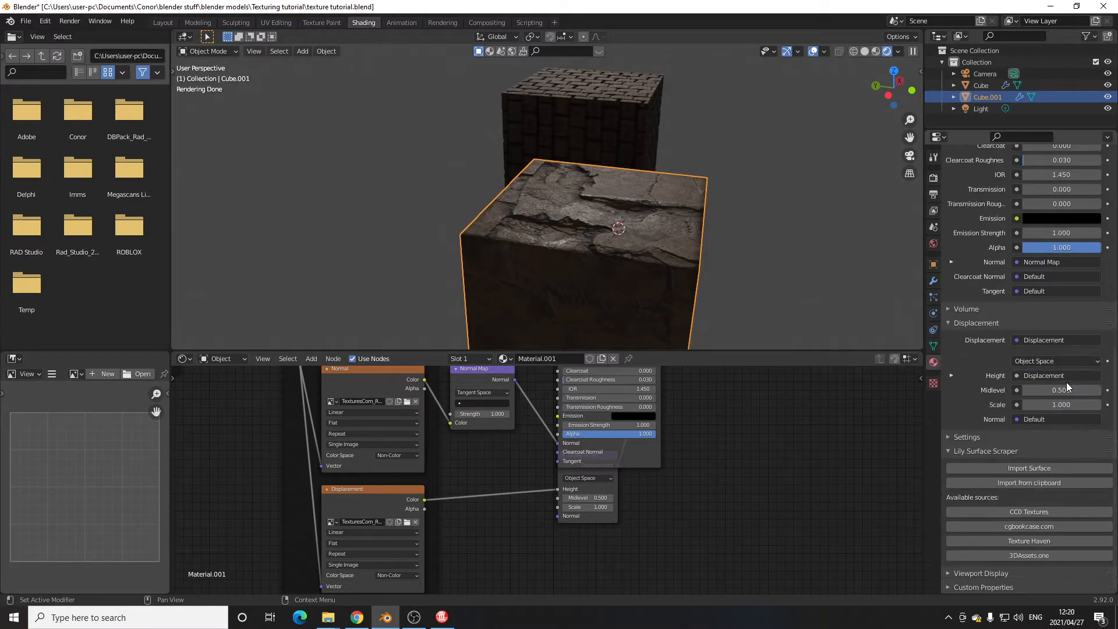
click(955, 437)
scroll(956, 438, down, 2)
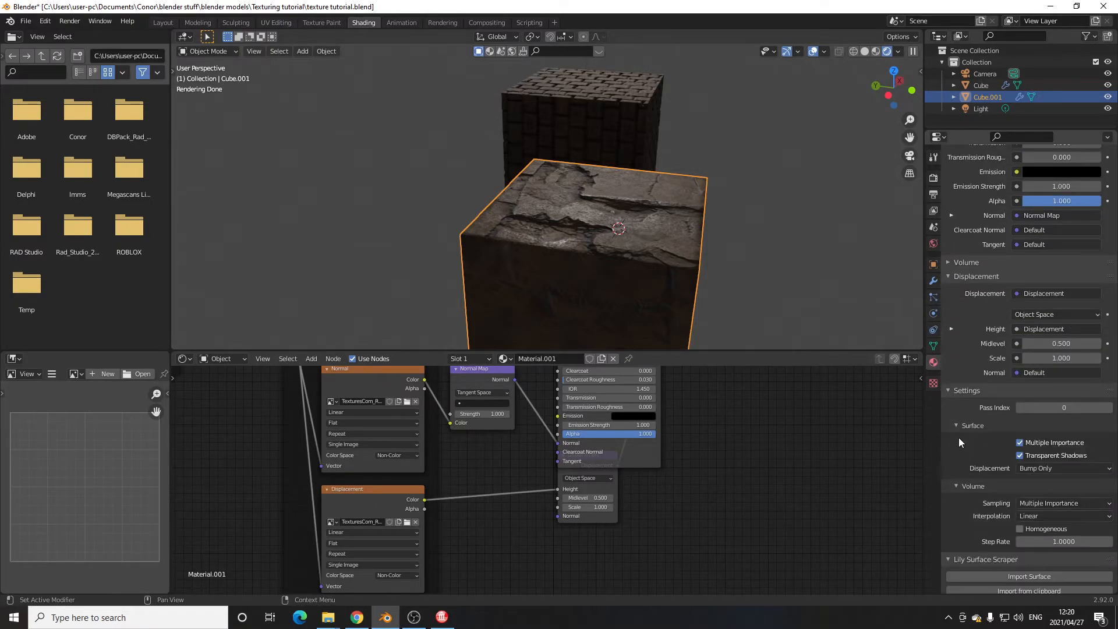
click(1053, 468)
click(1046, 508)
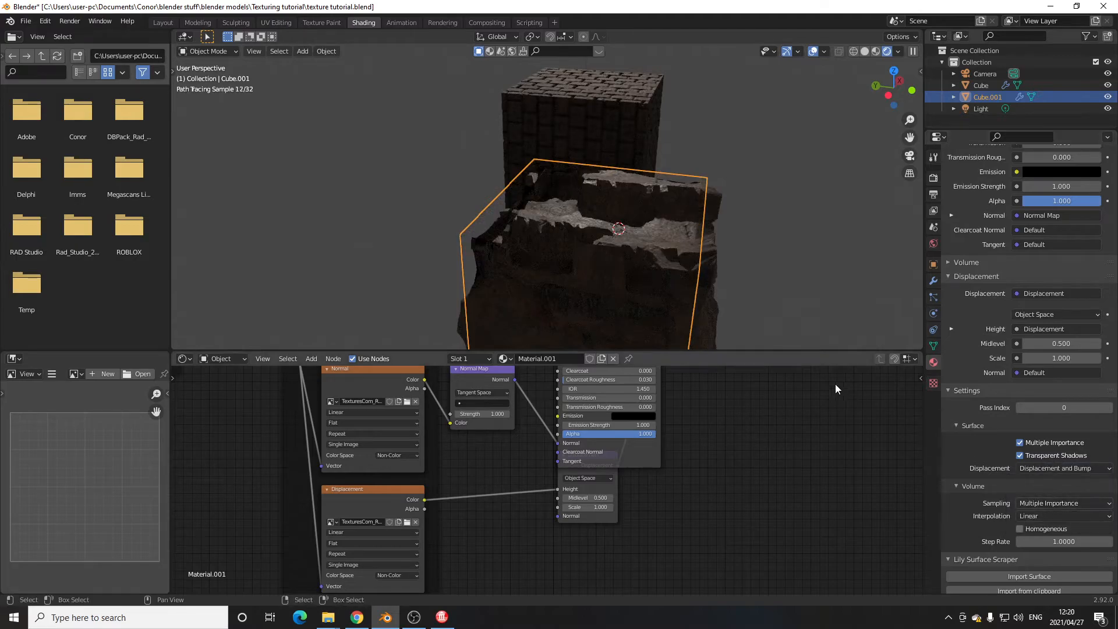
Step: Set the cliff material's Displacement node Scale to 0.300 and view the reduced relief
scroll(665, 519, up, 2)
scroll(665, 521, up, 1)
middle_drag(669, 482, 574, 406)
middle_drag(618, 296, 589, 304)
scroll(631, 442, up, 2)
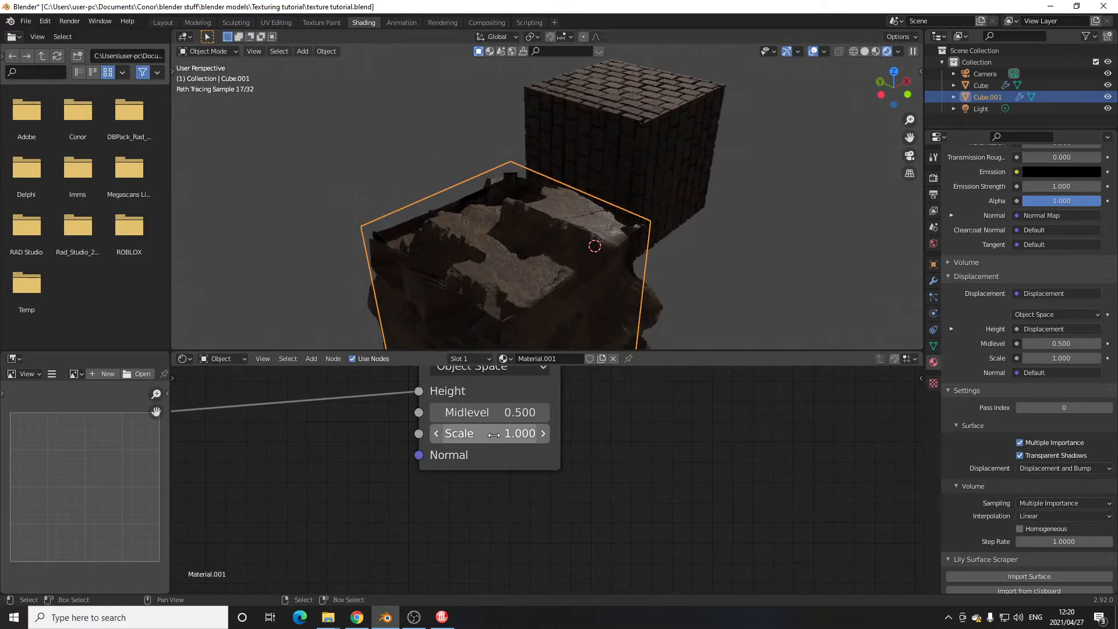
drag(496, 420, 408, 433)
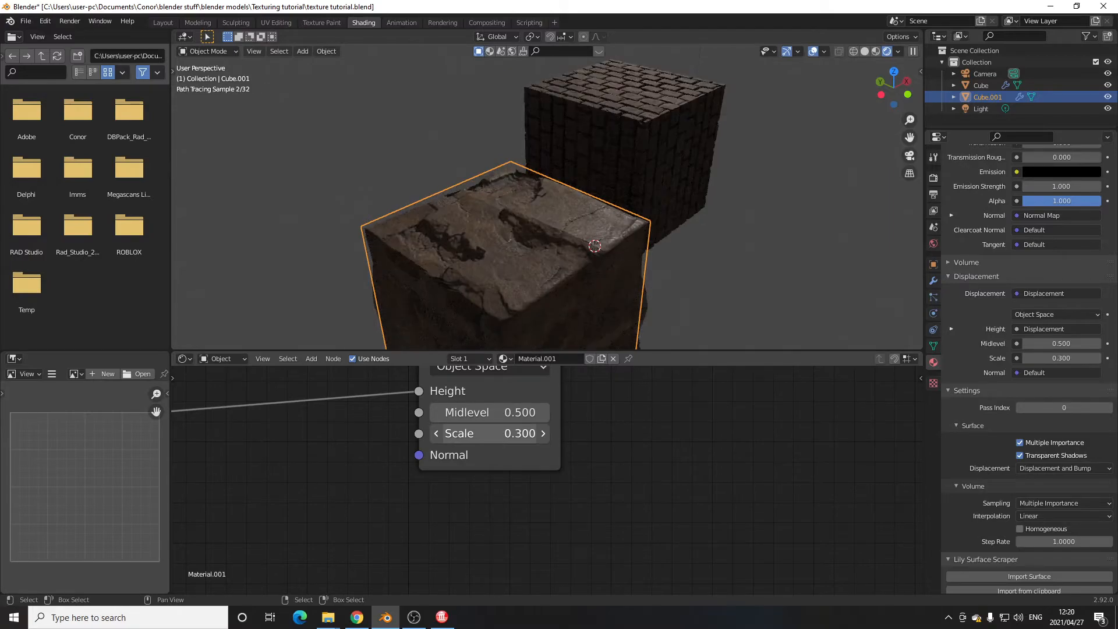
mouse_move(571, 292)
middle_down()
mouse_move(586, 264)
mouse_move(618, 260)
middle_up()
Step: Switch the cliff material's displacement method to Bump Only for comparison, and restore Displacement and Bump
click(1065, 469)
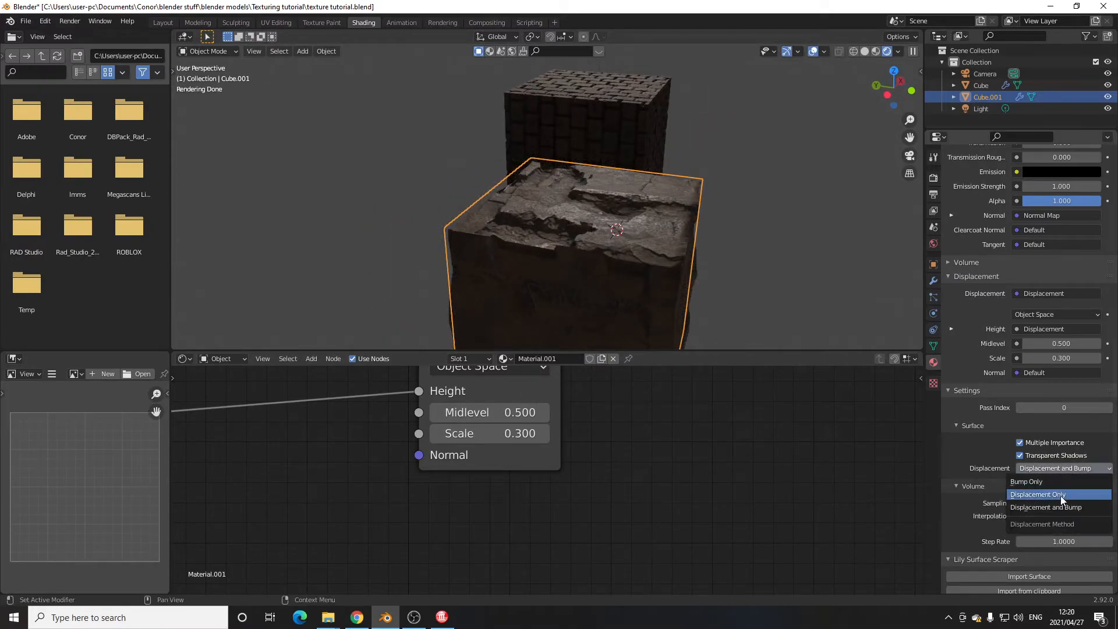
click(1056, 486)
click(1064, 468)
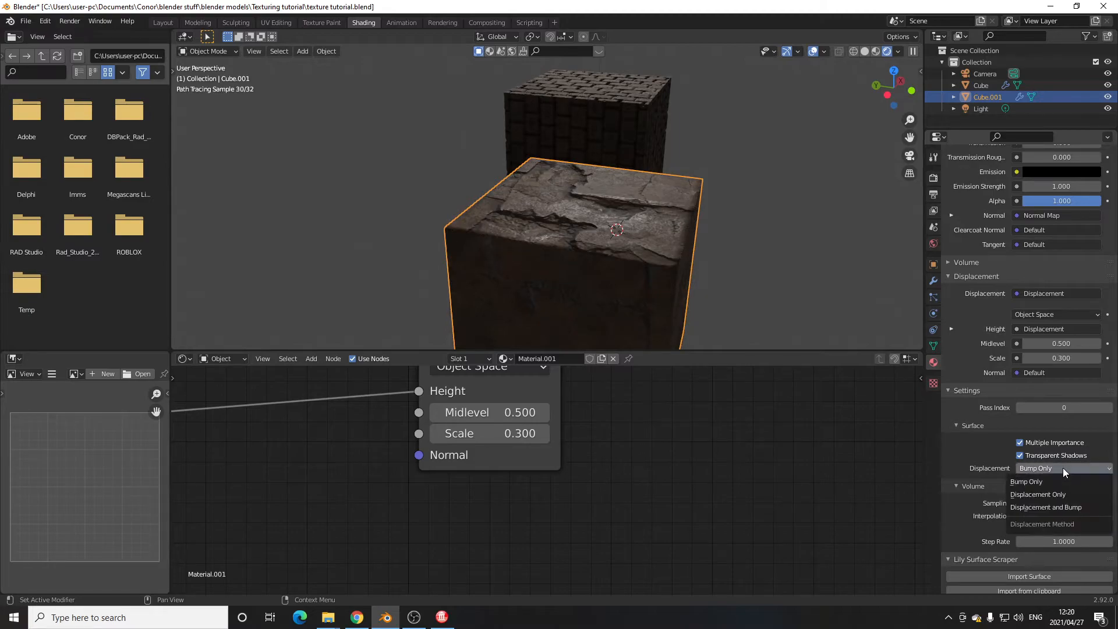
click(1050, 505)
Step: Inspect the displaced cliff and brick cubes from several angles and view the wider node layout around the Displacement node
middle_drag(677, 274, 593, 262)
scroll(593, 261, up, 3)
scroll(593, 265, up, 2)
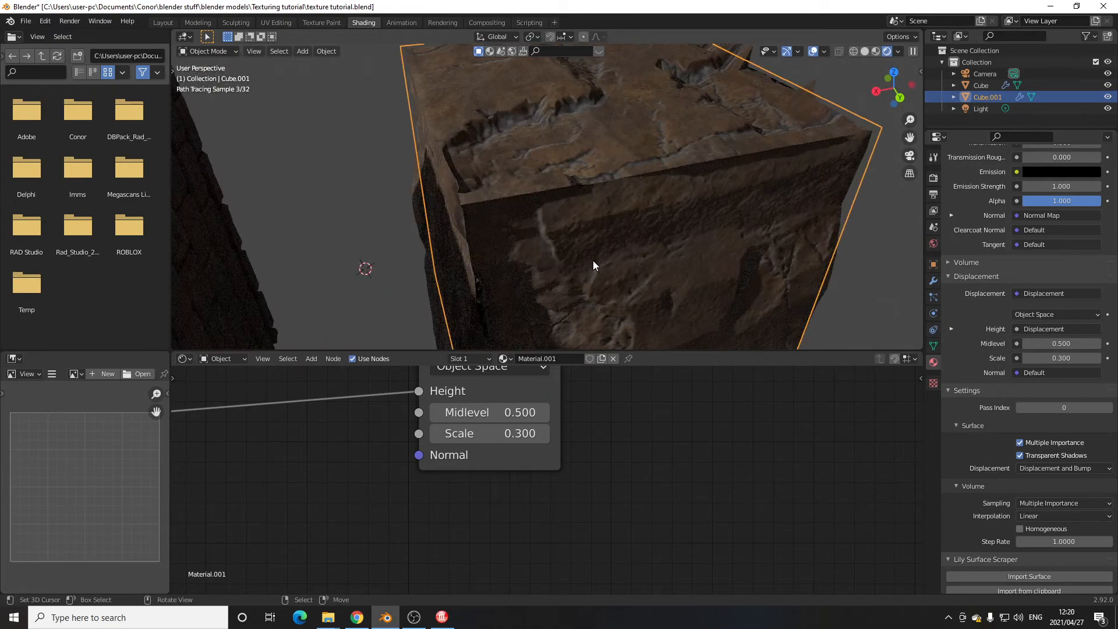
scroll(631, 233, down, 4)
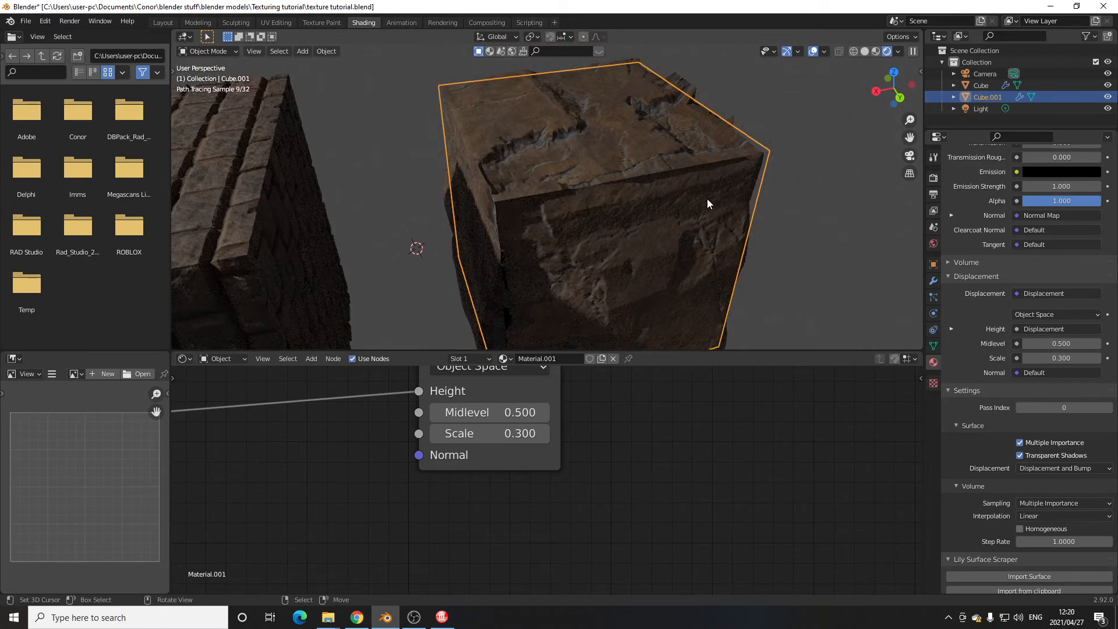
scroll(690, 208, down, 1)
mouse_move(648, 191)
middle_down()
mouse_move(574, 205)
mouse_move(624, 212)
mouse_move(696, 250)
mouse_move(726, 187)
mouse_move(693, 144)
middle_up()
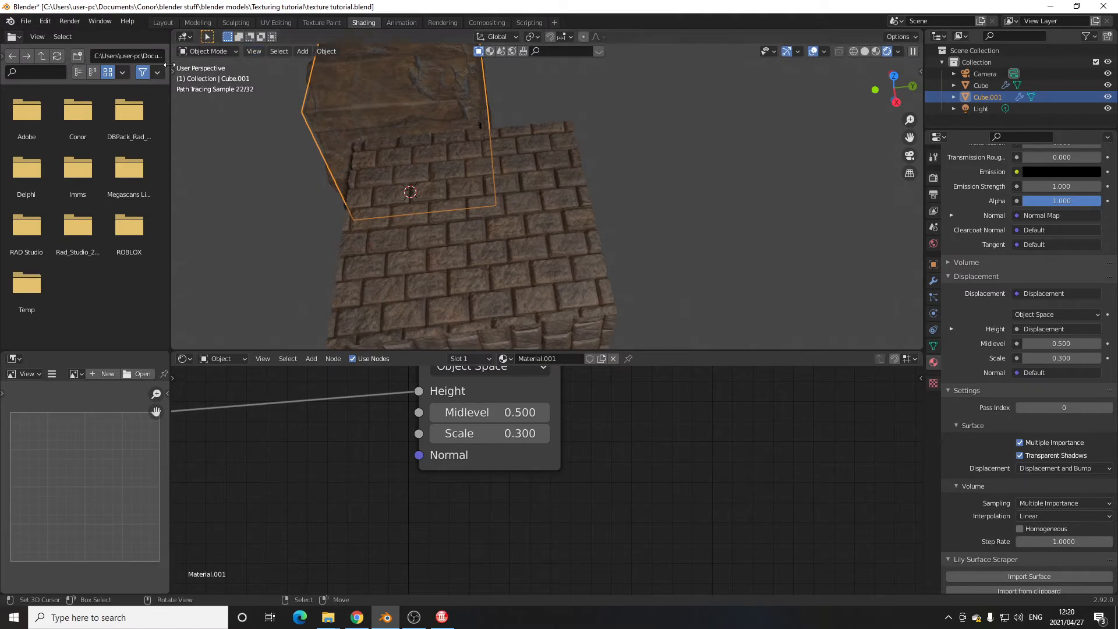
scroll(712, 424, down, 4)
scroll(662, 476, down, 5)
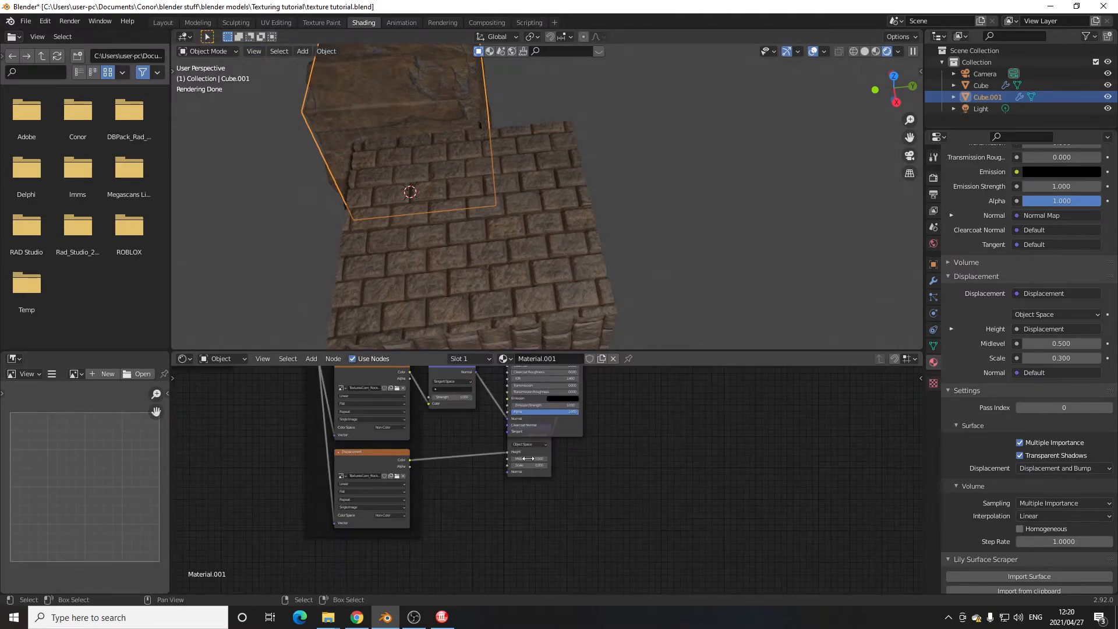
Step: Examine both cubes and the cliff material's node layout, from the Mapping and texture nodes to the Principled BSDF and Material Output
scroll(574, 475, up, 6)
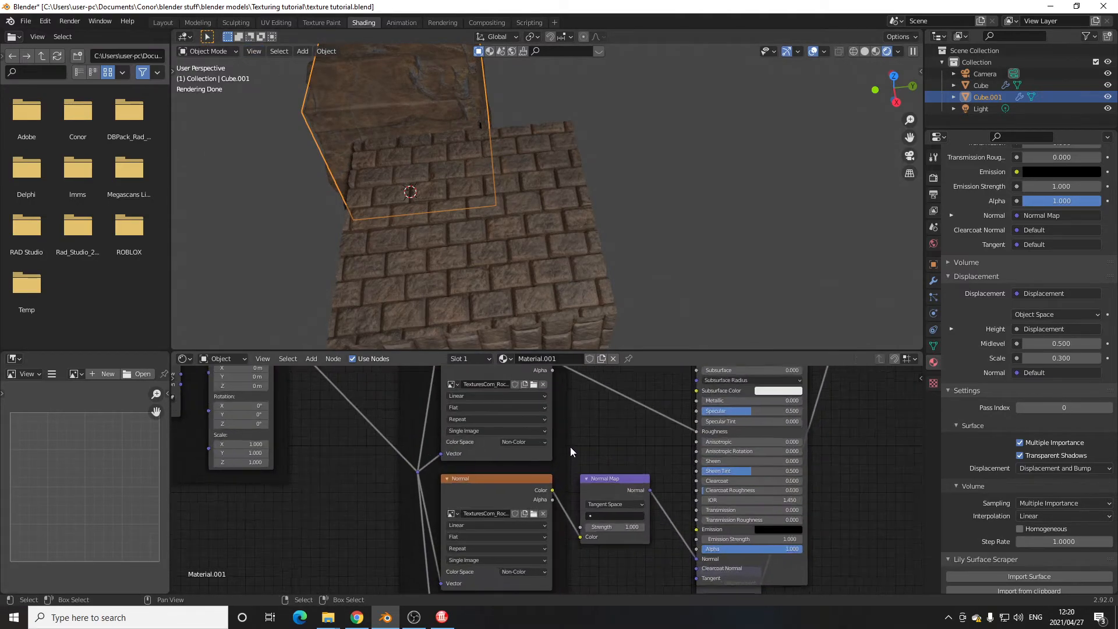
middle_drag(489, 267, 498, 244)
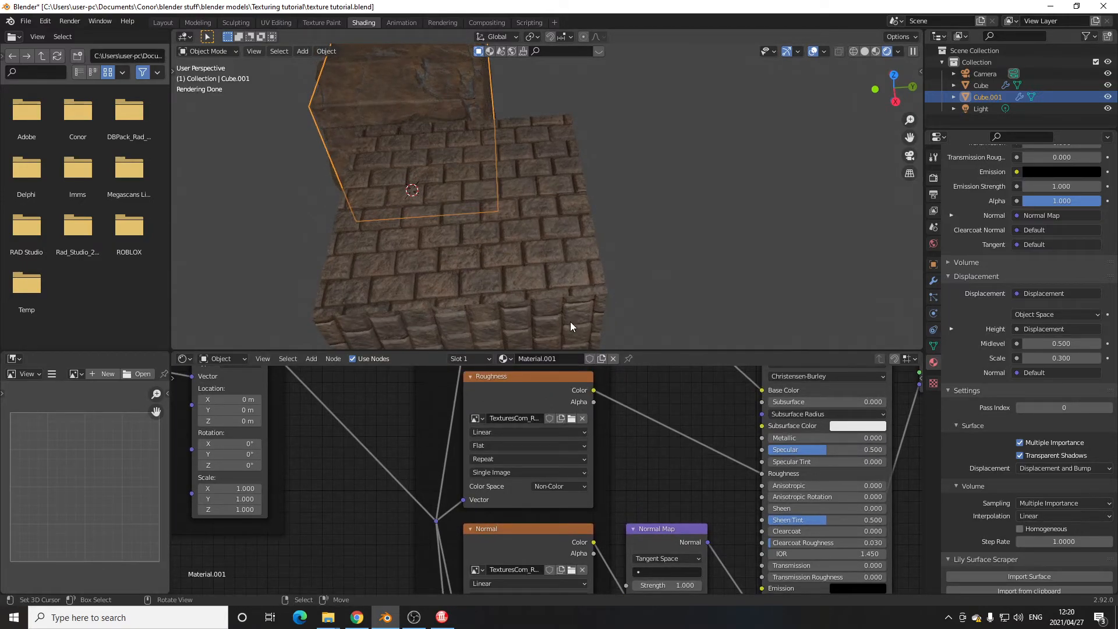
scroll(513, 279, down, 4)
scroll(497, 455, down, 3)
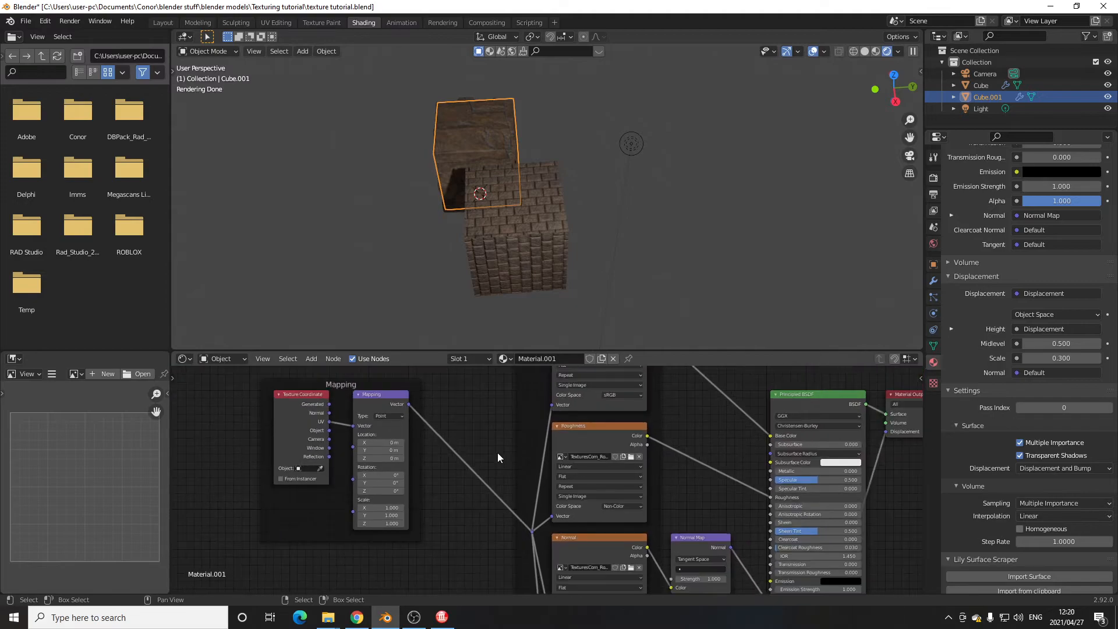
scroll(652, 436, down, 1)
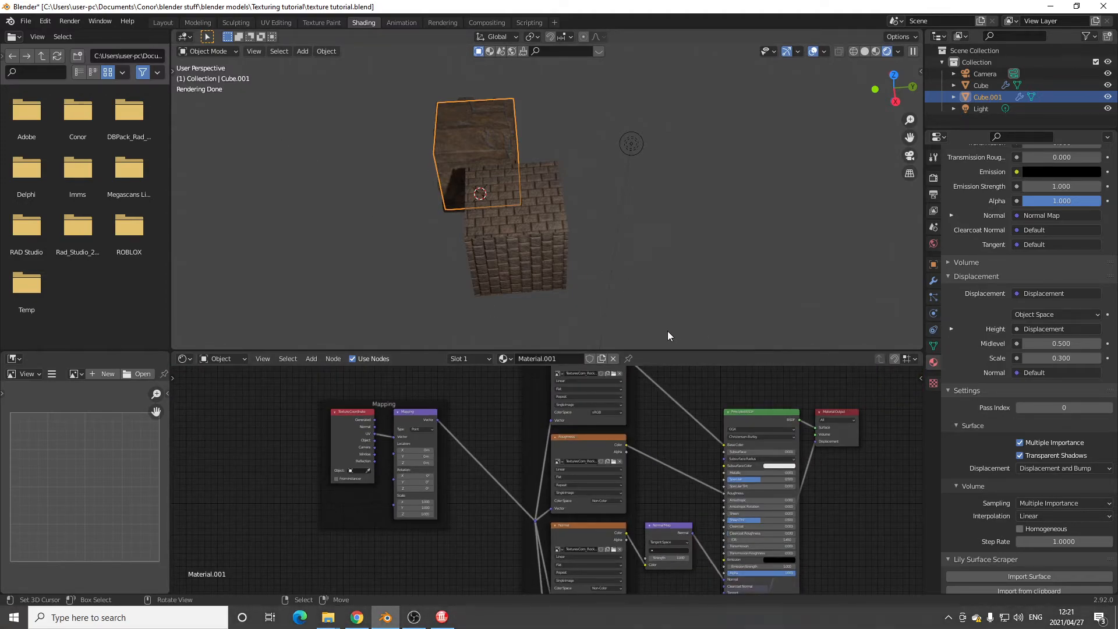
middle_drag(643, 383, 674, 487)
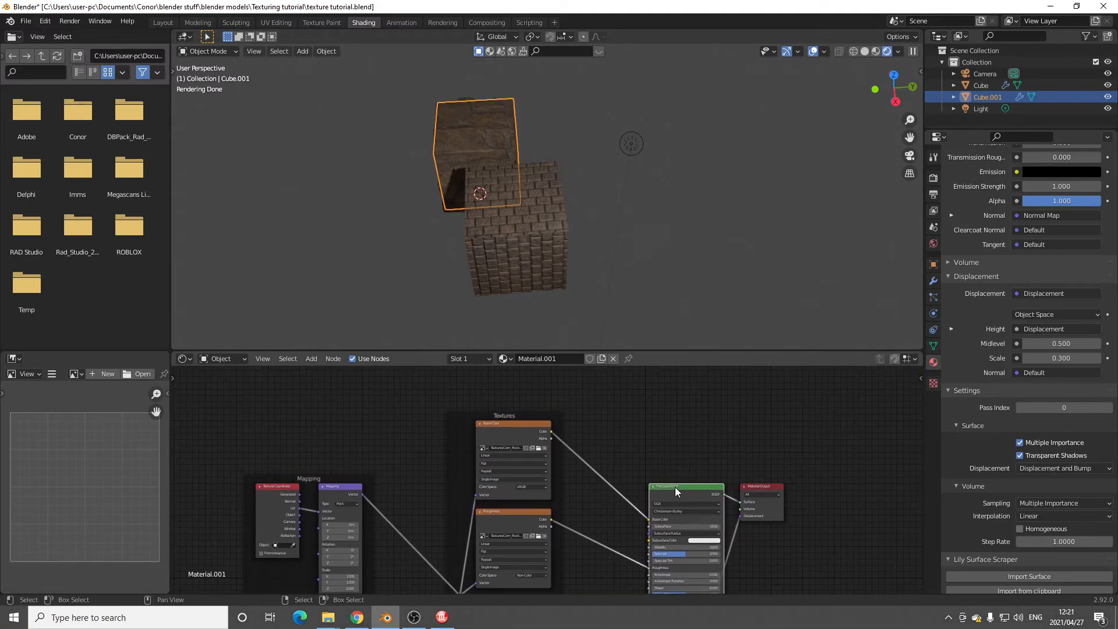
middle_drag(689, 442, 547, 412)
scroll(561, 425, up, 4)
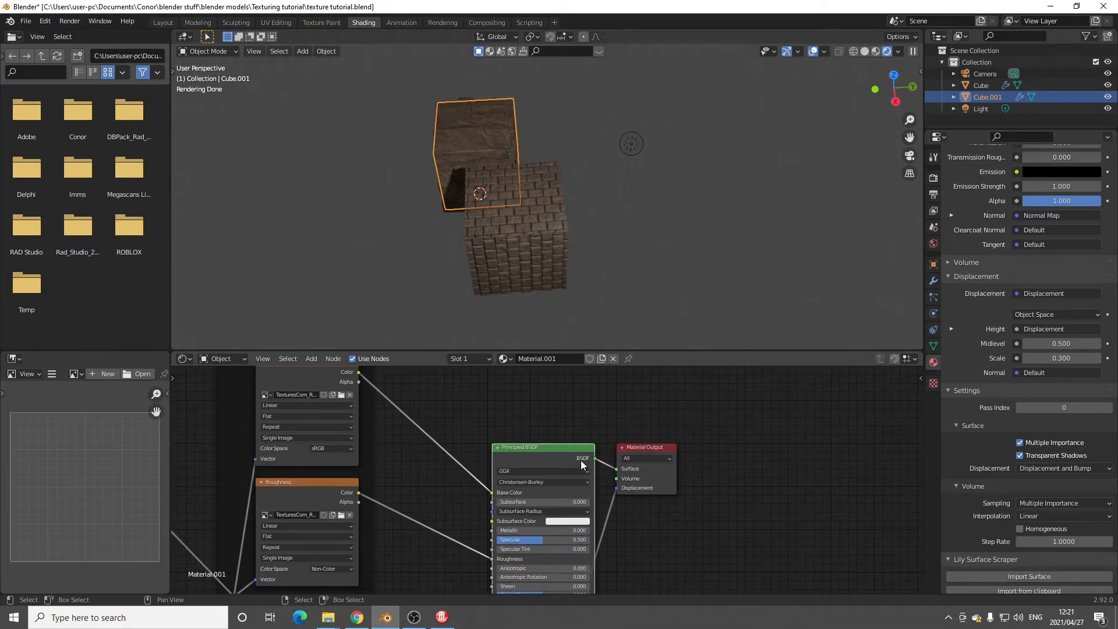
Step: Add the ambient occlusion map TexturesCom_Rock_CliffCoastal2_1K_ao.tif to the cliff material as an unconnected image texture node, using the Principled Texture Setup file browser
key(ctrl+shift+t)
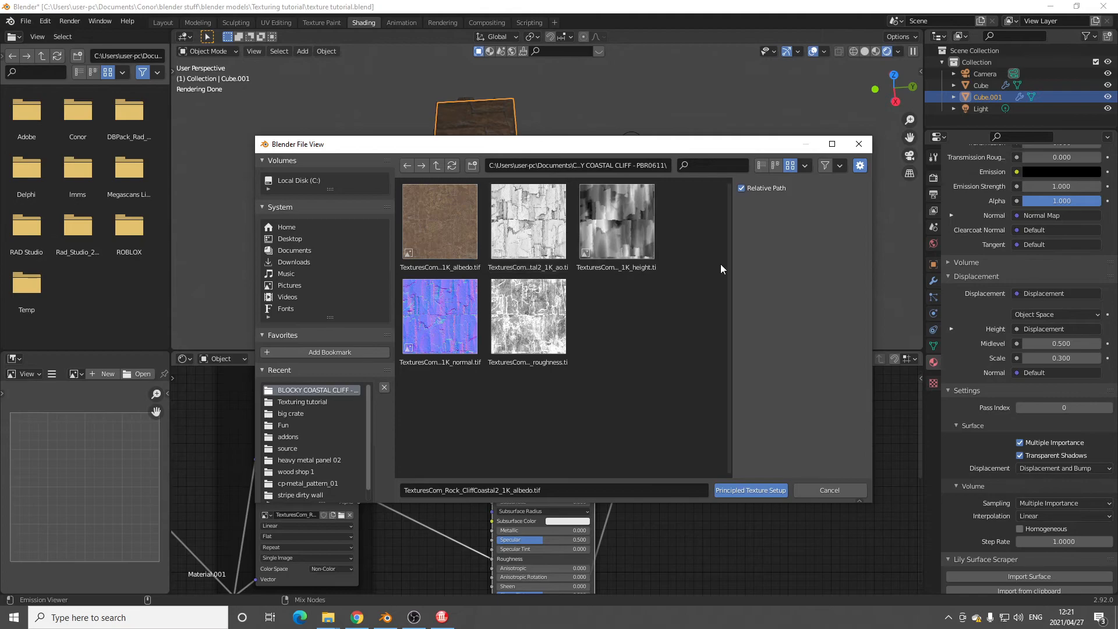
drag(542, 233, 191, 394)
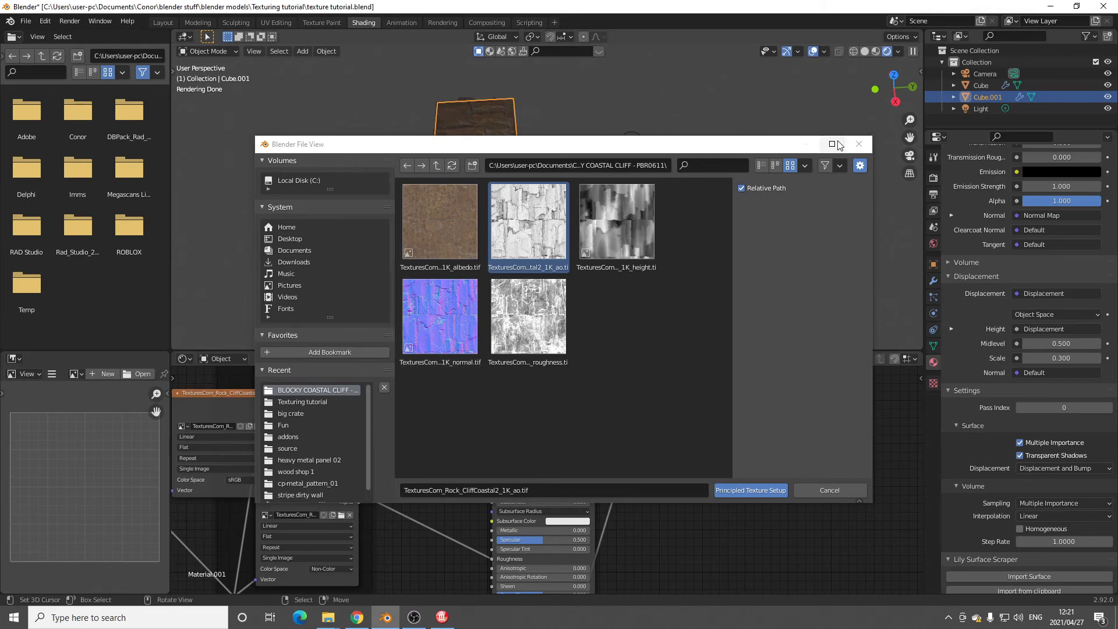
click(833, 488)
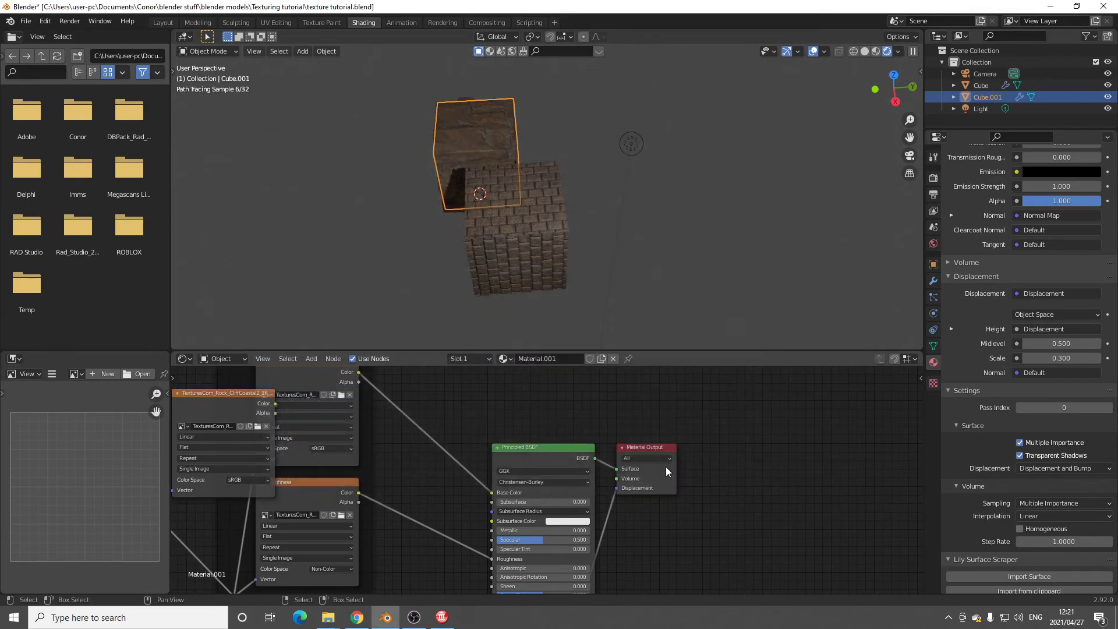
Step: Select the brick cube and examine its ambientOcclusion.jpg texture node and the displaced brick surface up close and from another angle
click(515, 204)
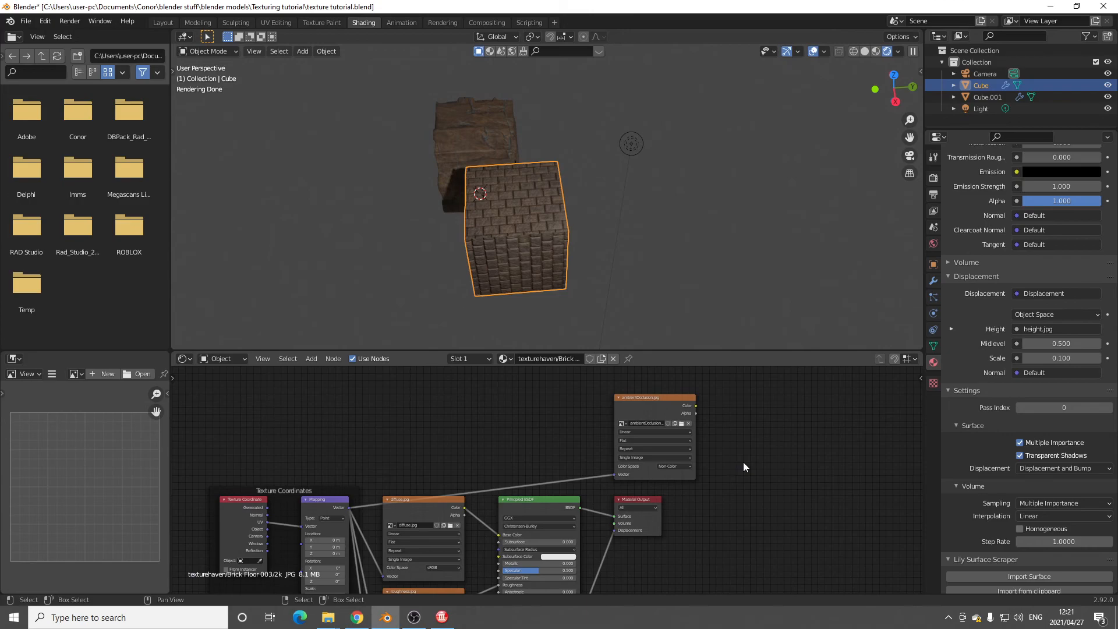
scroll(747, 445, up, 3)
middle_drag(828, 447, 663, 522)
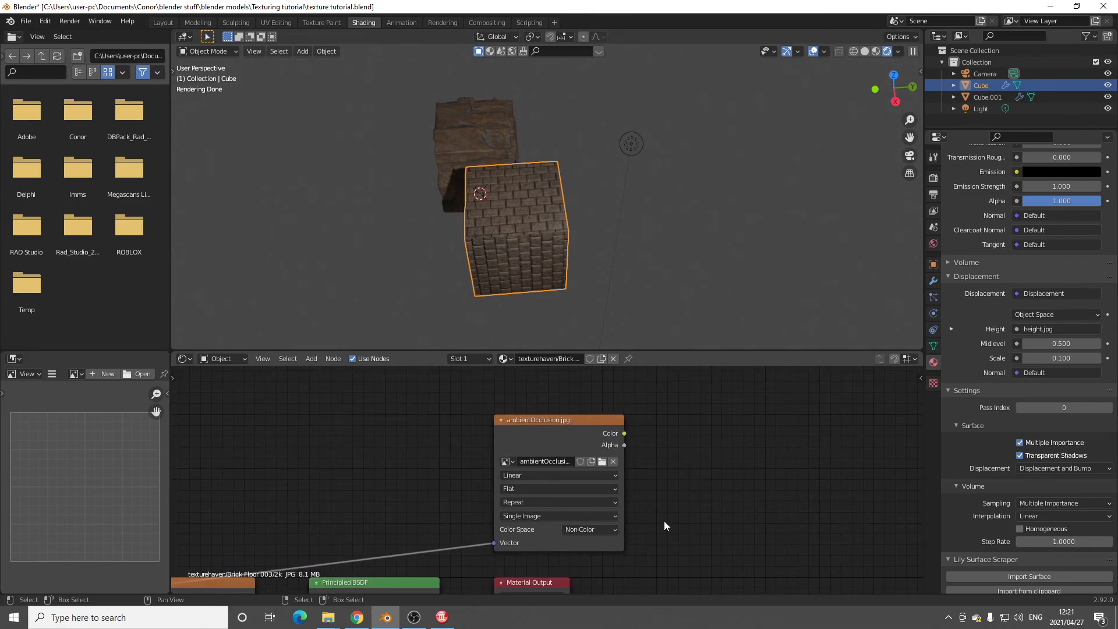
scroll(593, 254, up, 6)
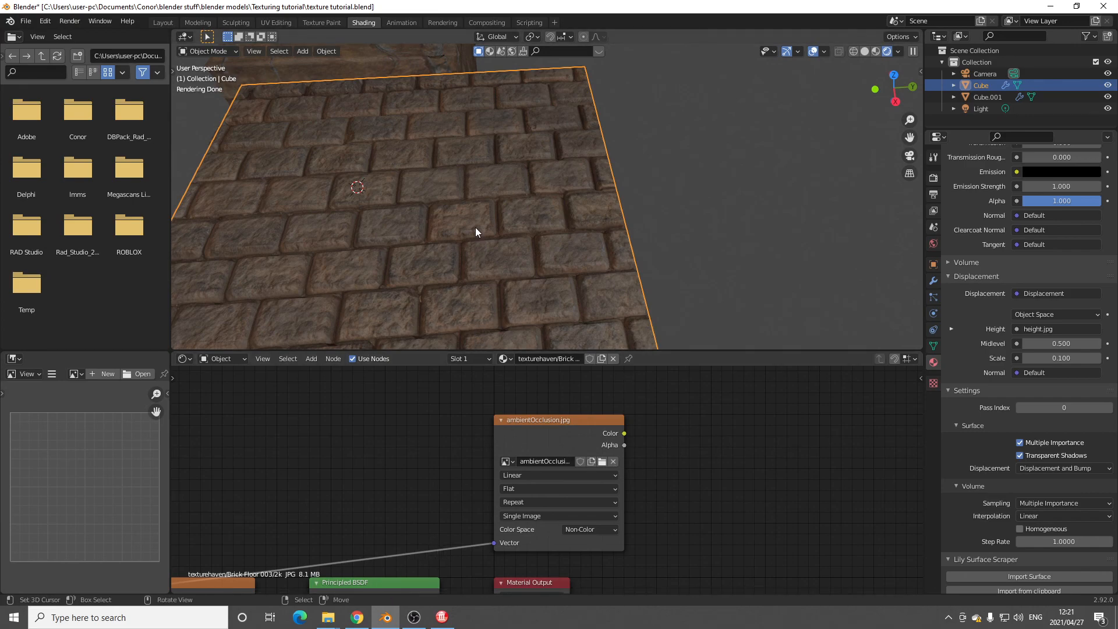
scroll(496, 218, down, 5)
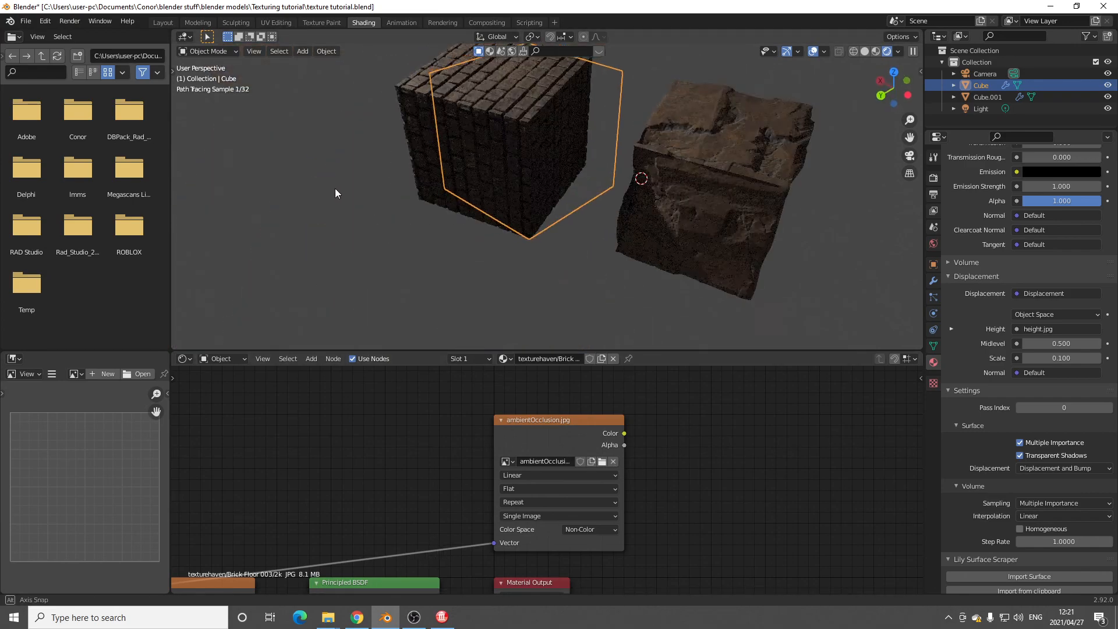